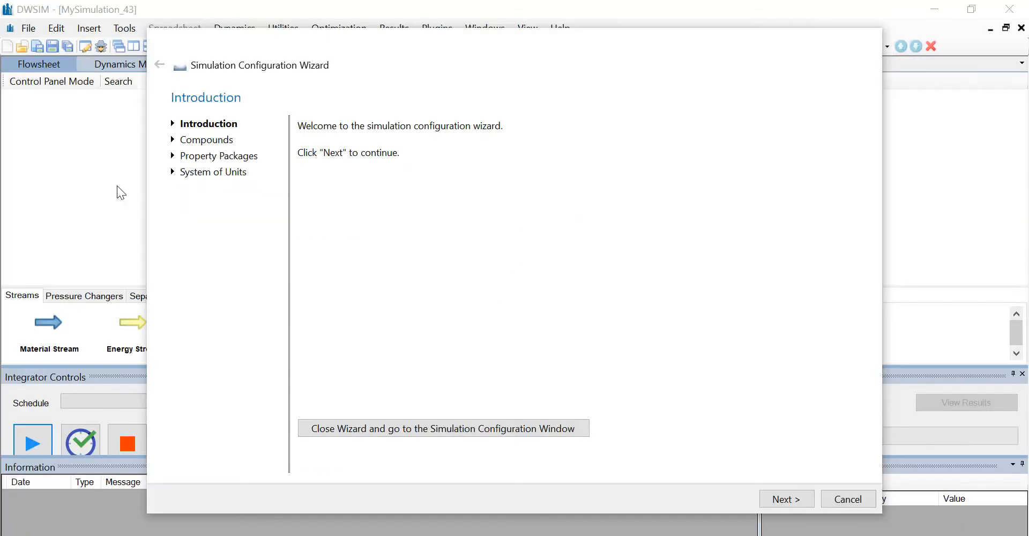
# Add the compounds Water and Methanol to the simulation and confirm the compound selection.
pyautogui.click(786, 497)
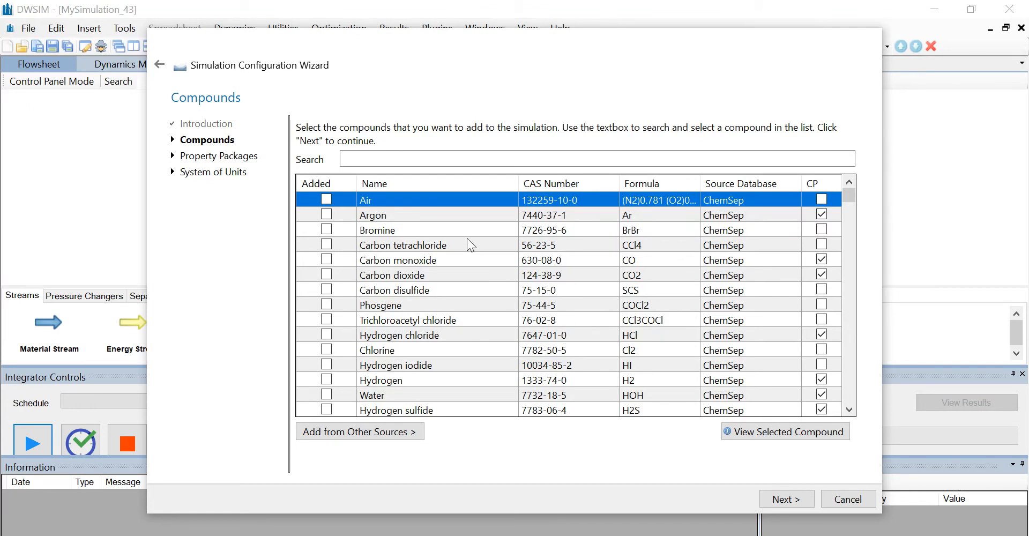
pyautogui.click(382, 157)
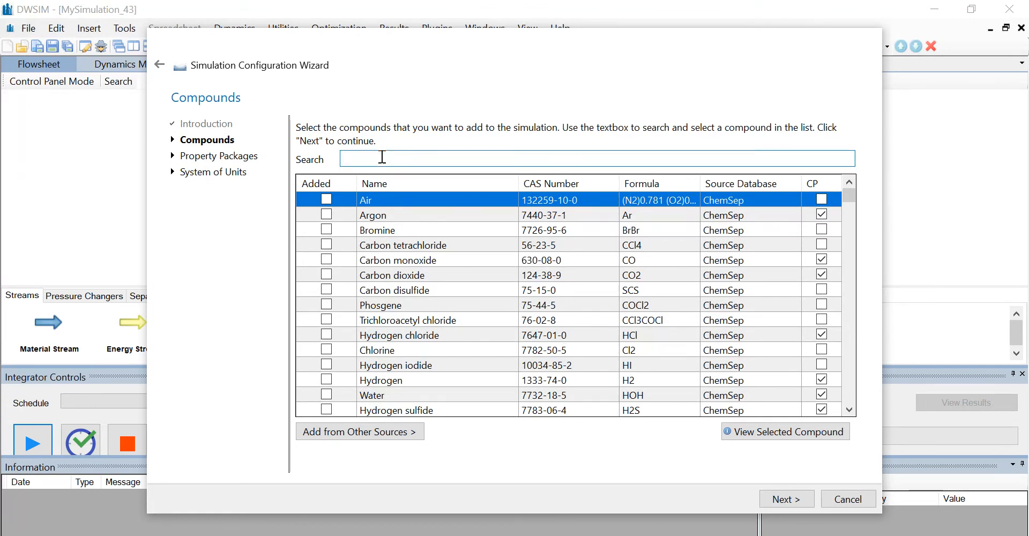
pyautogui.write('Water')
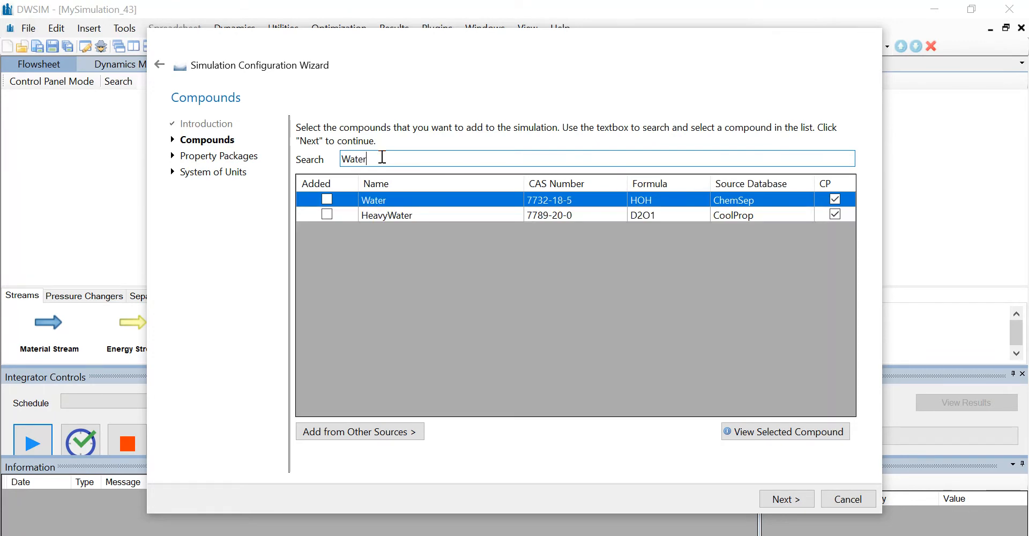
pyautogui.press('Return')
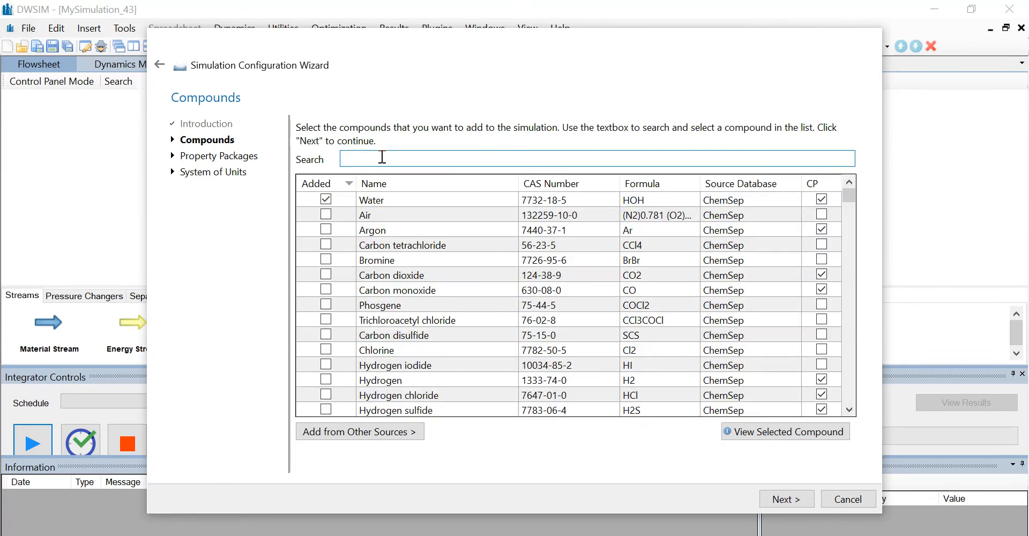
pyautogui.write('Methanol')
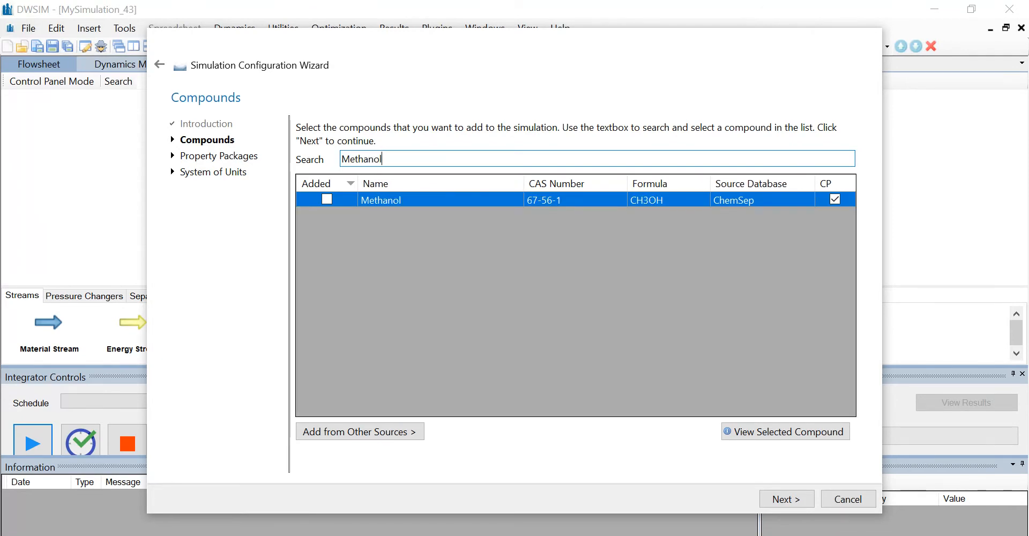
pyautogui.press('Return')
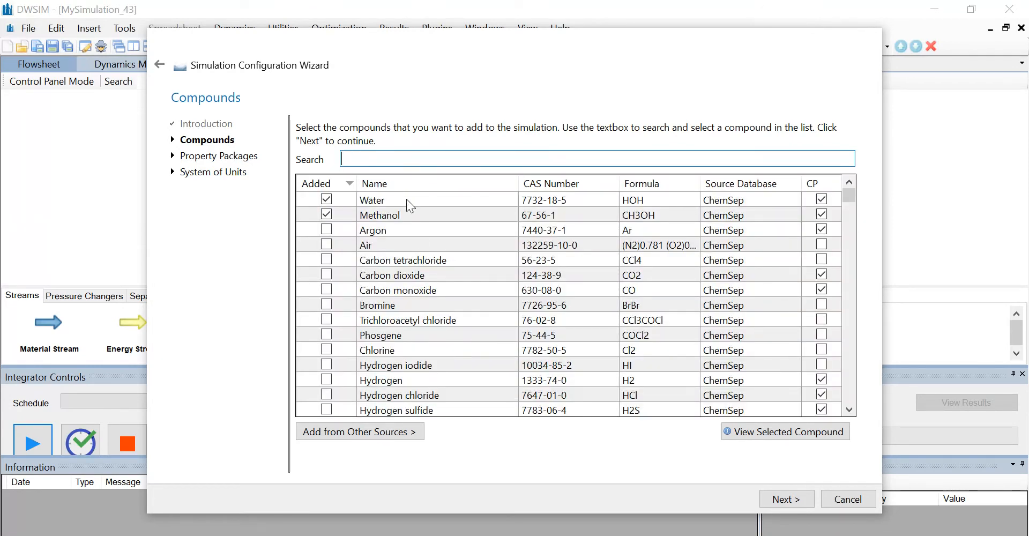
pyautogui.click(782, 502)
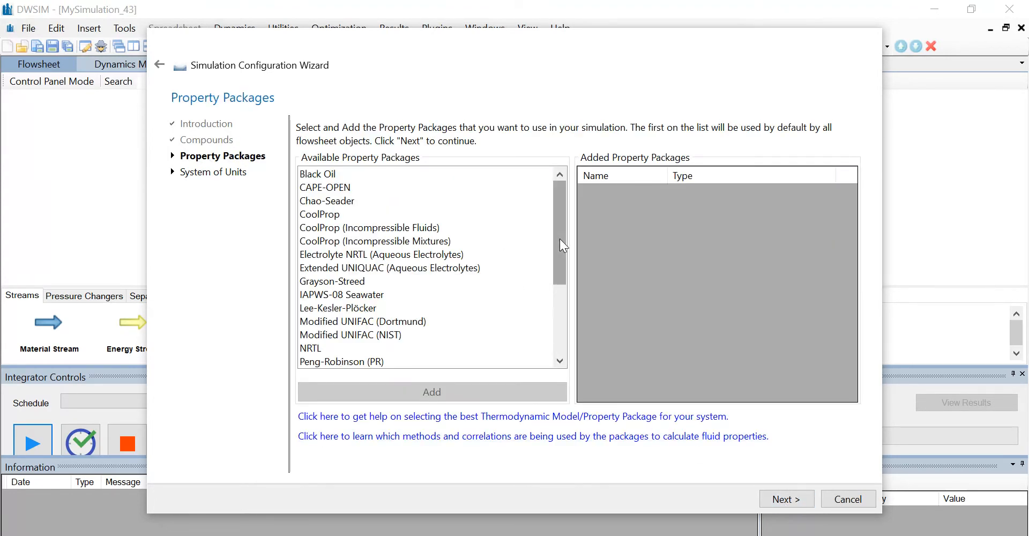
# Add Raoult's Law as the simulation's property package and proceed to the system of units.
pyautogui.moveTo(560, 239); pyautogui.dragTo(558, 296)
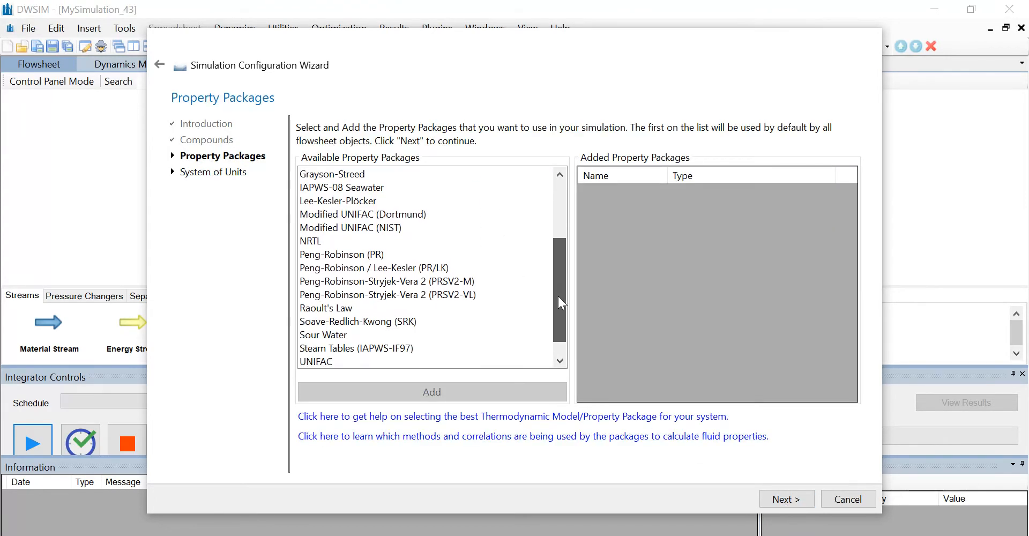
pyautogui.click(330, 309)
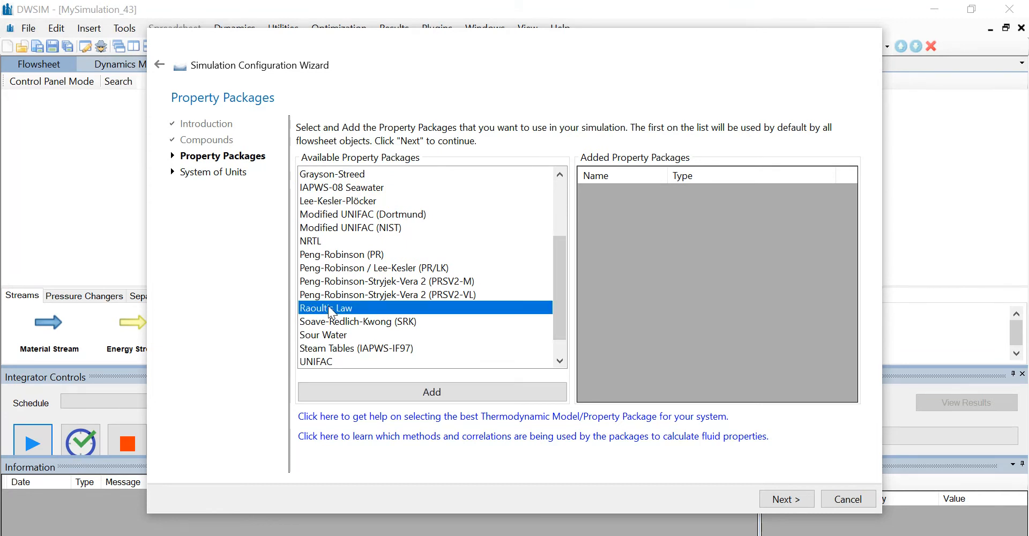
pyautogui.click(431, 390)
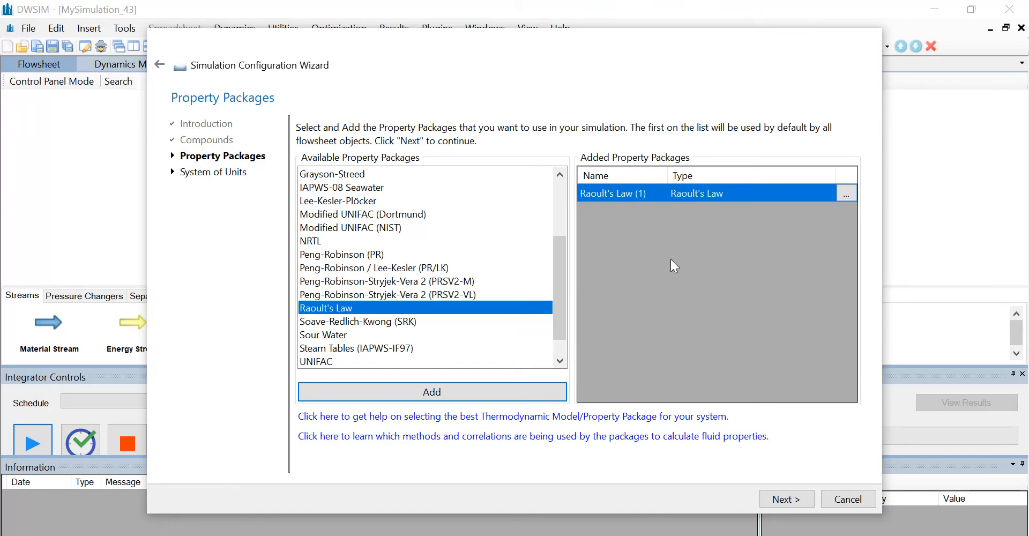
pyautogui.click(783, 499)
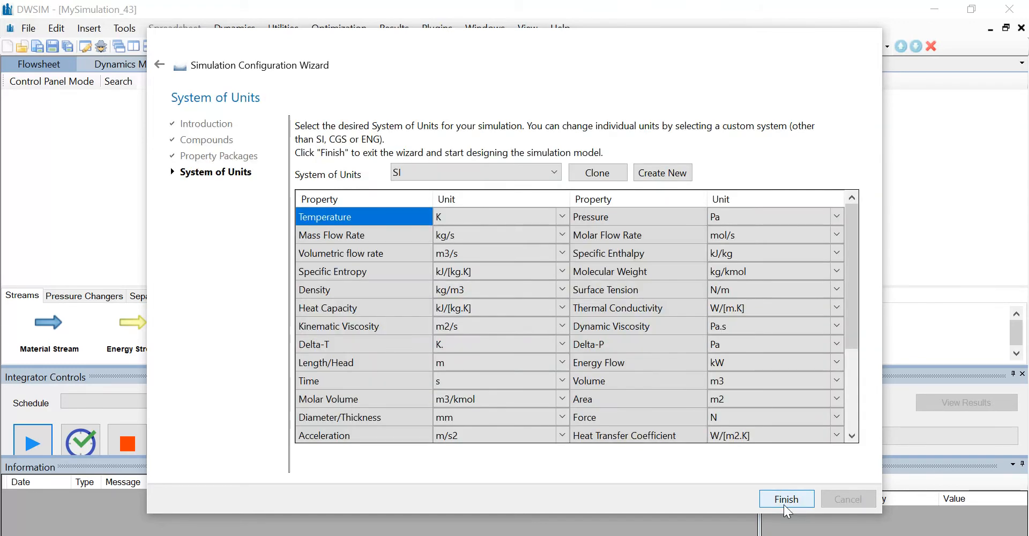
# Choose the C5 system of units and finish the simulation configuration.
pyautogui.click(541, 171)
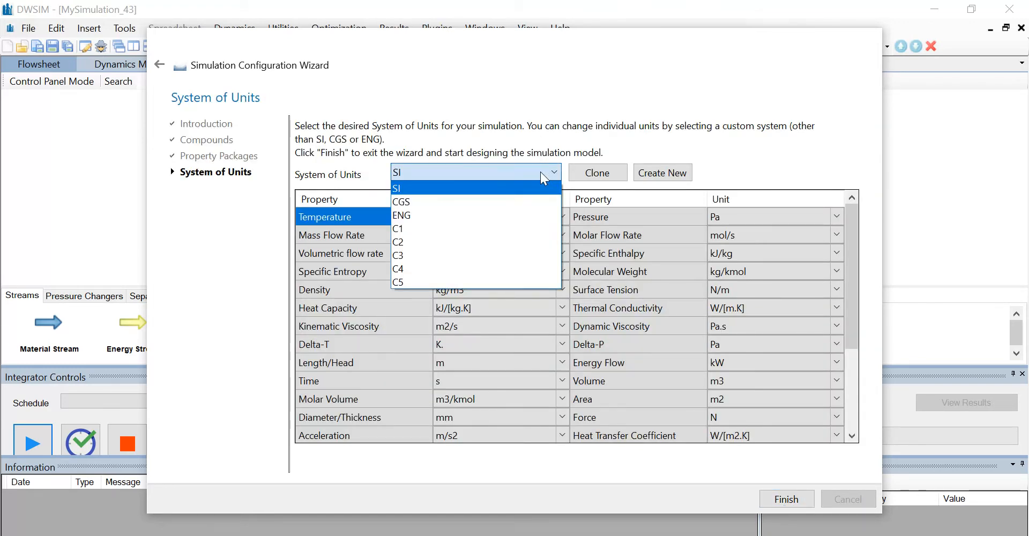
pyautogui.click(503, 277)
pyautogui.click(778, 500)
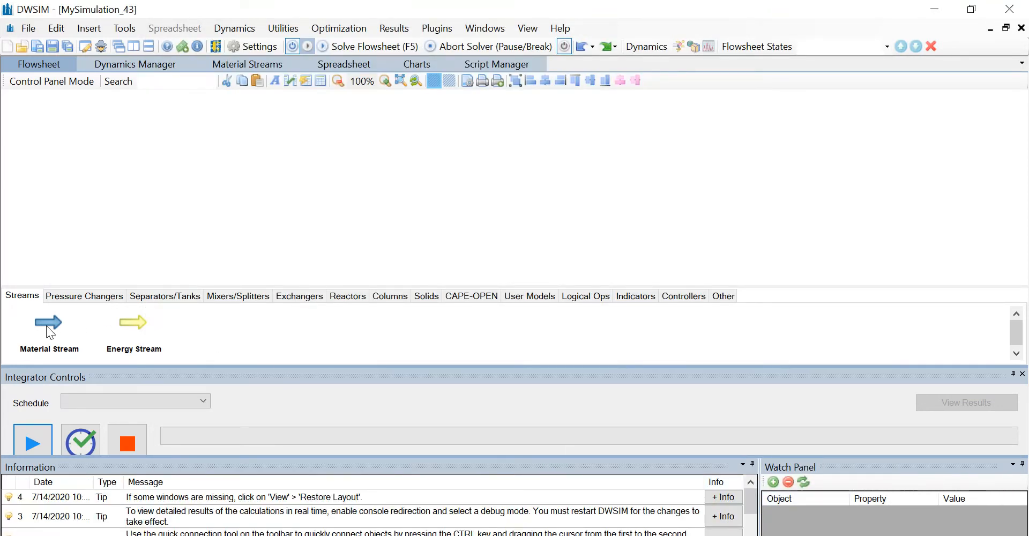
# Place a material stream in the upper part of the flowsheet and name it "Methanol in".
pyautogui.moveTo(44, 325); pyautogui.dragTo(193, 144)
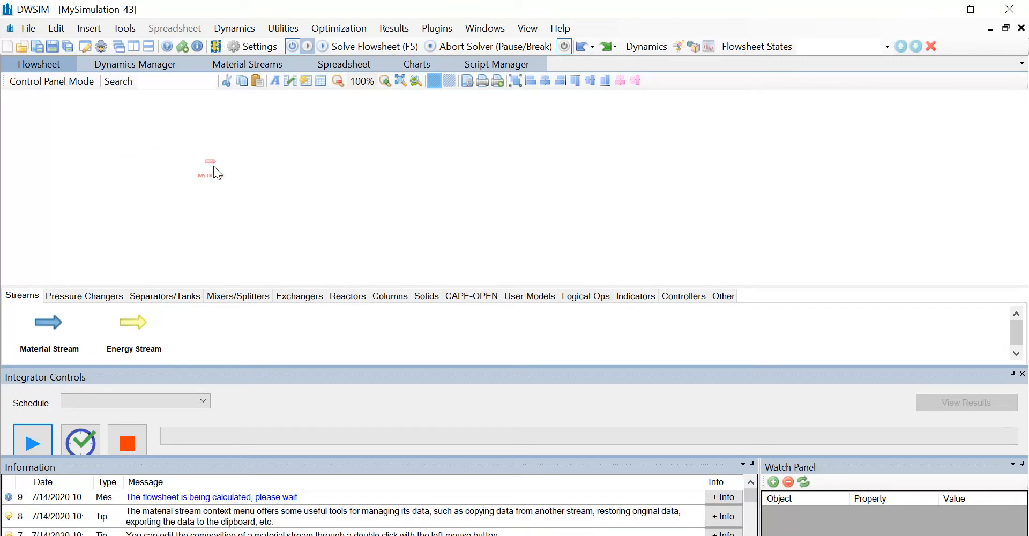
pyautogui.doubleClick(213, 163)
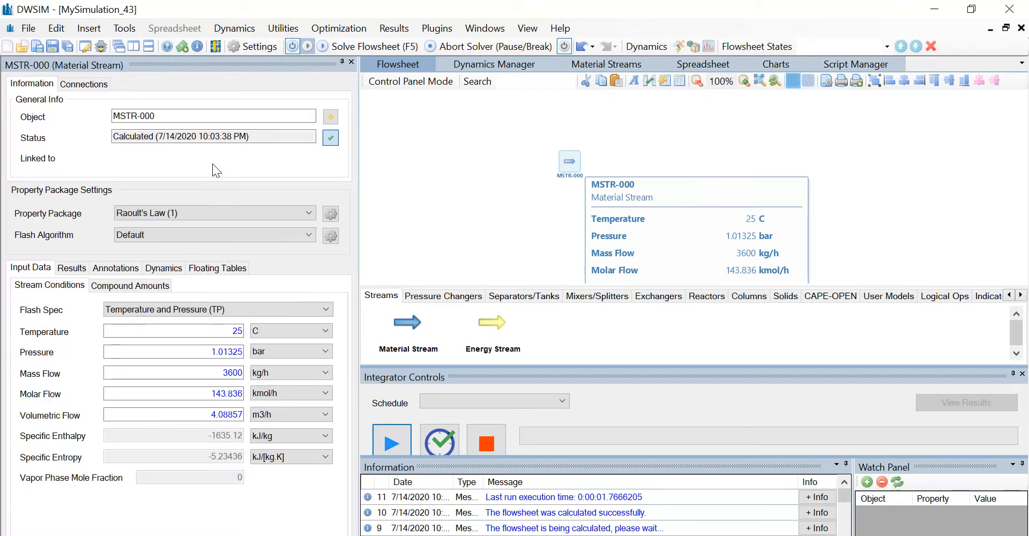
pyautogui.doubleClick(189, 114)
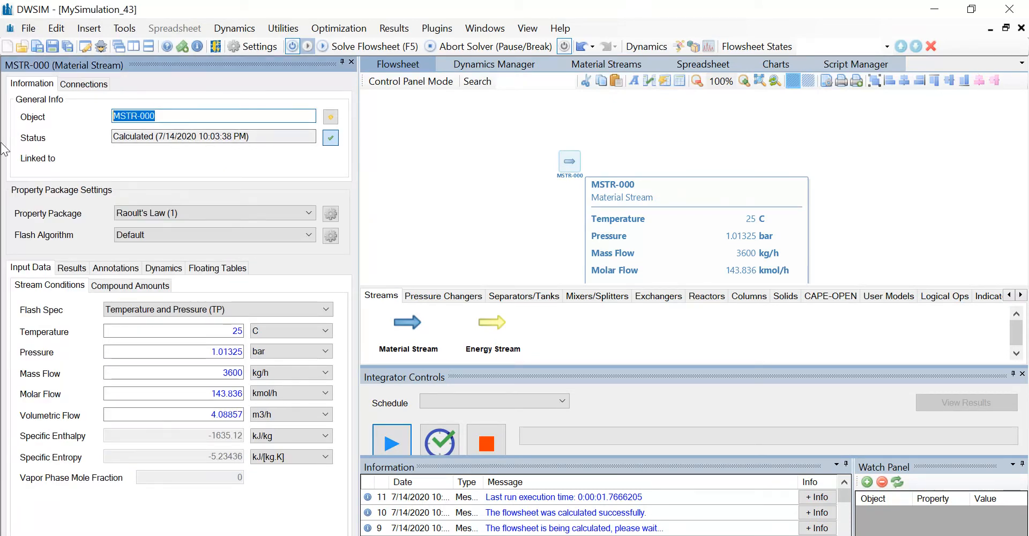
pyautogui.press('BackSpace')
pyautogui.write('Meth')
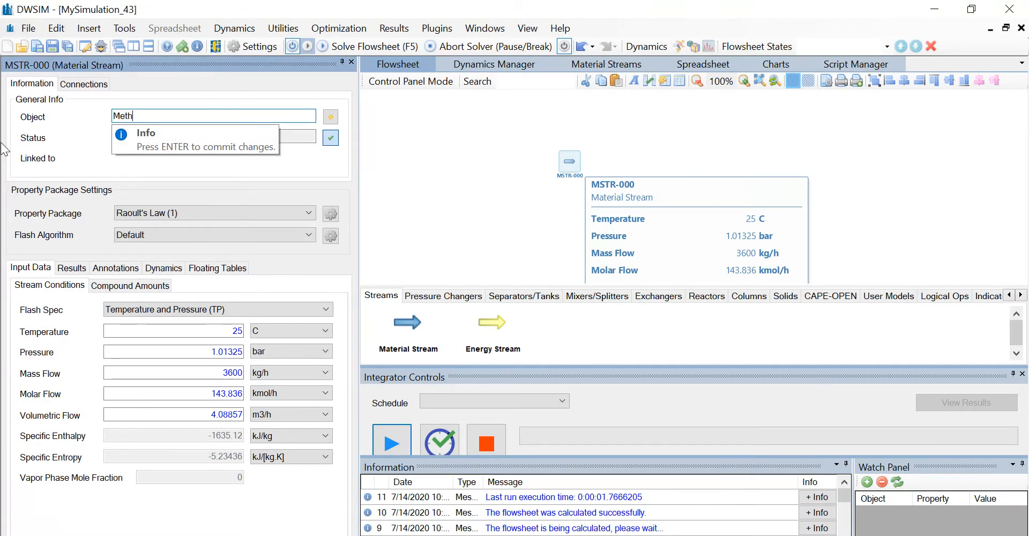
pyautogui.write('anol in')
pyautogui.press('Return')
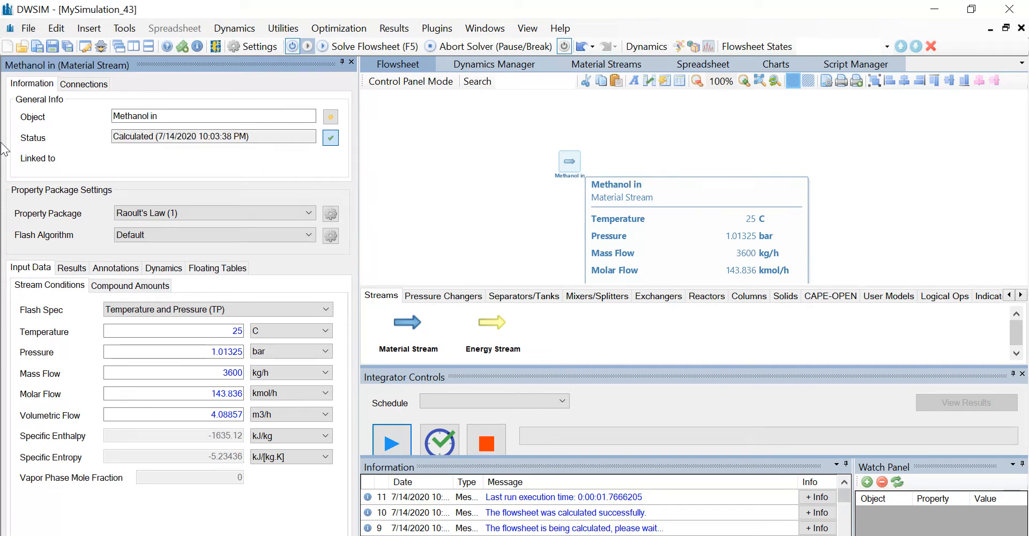
# Set the Methanol in stream's temperature to 80 C, pressure to 5 bar and mass flow to 25000 kg/h.
pyautogui.click(227, 337)
pyautogui.write('80')
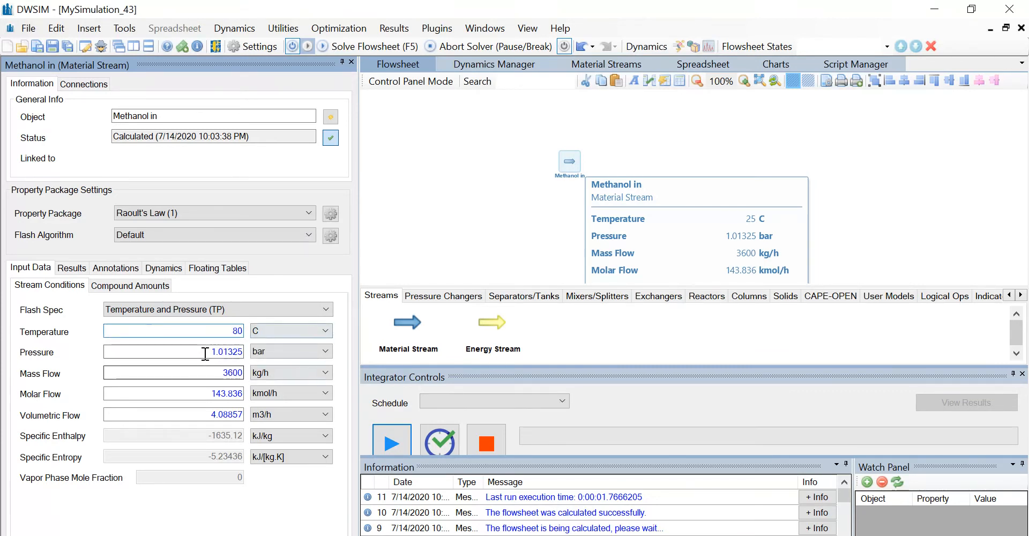
pyautogui.click(207, 351)
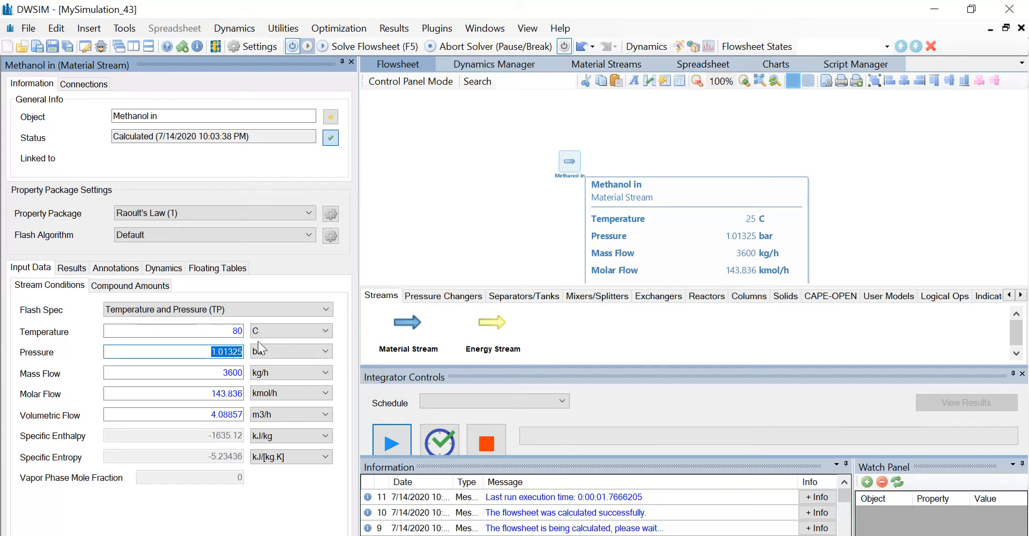
pyautogui.write('5')
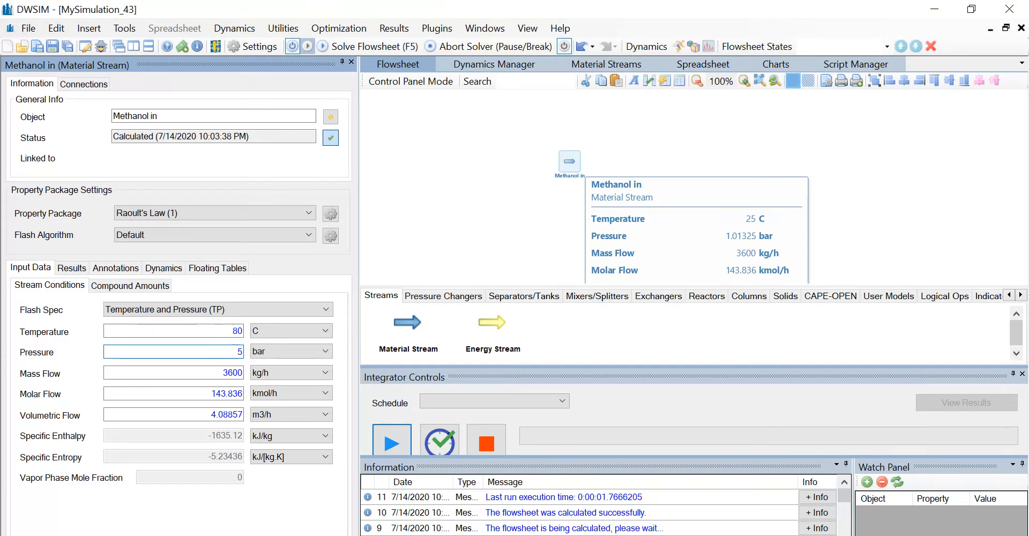
pyautogui.click(216, 374)
pyautogui.write('2')
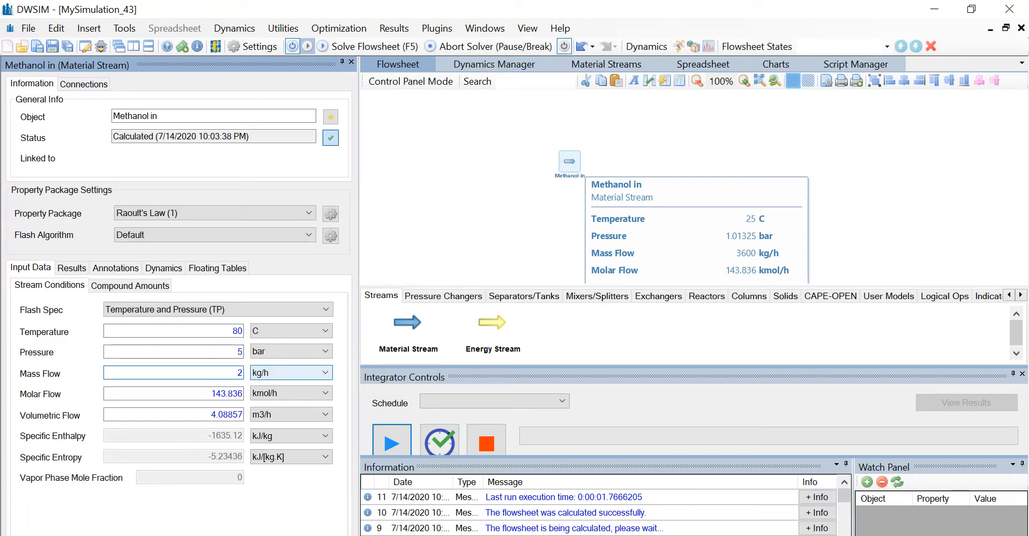
pyautogui.write('5000')
pyautogui.press('Return')
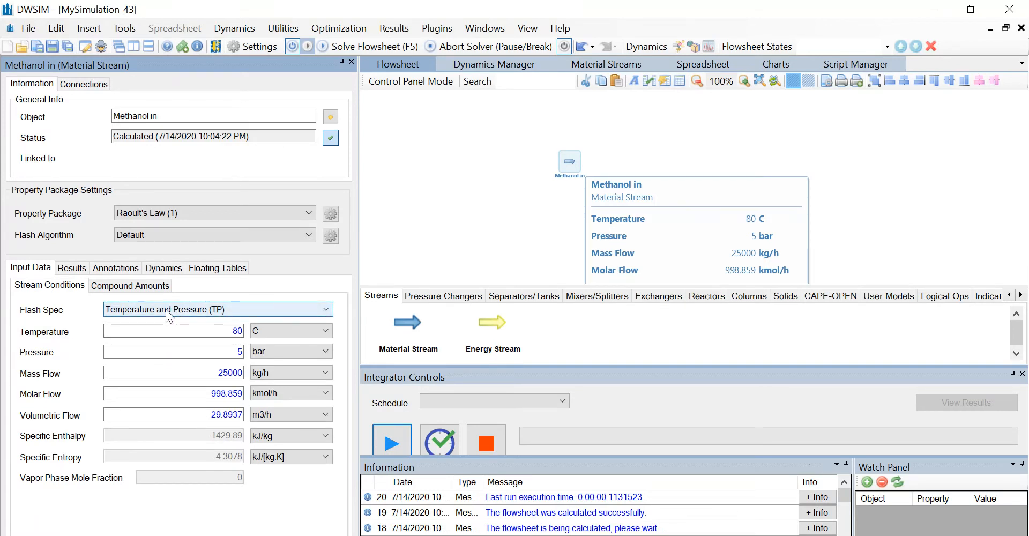
# Set the Methanol in stream's mole fractions to 1 for Methanol and 0 for Water, and accept the composition.
pyautogui.click(140, 287)
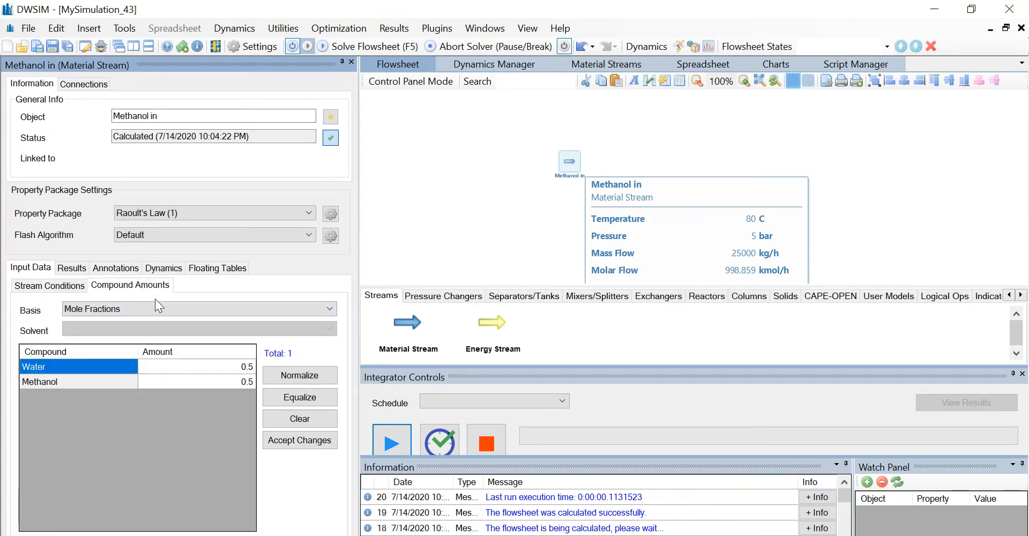
pyautogui.click(236, 379)
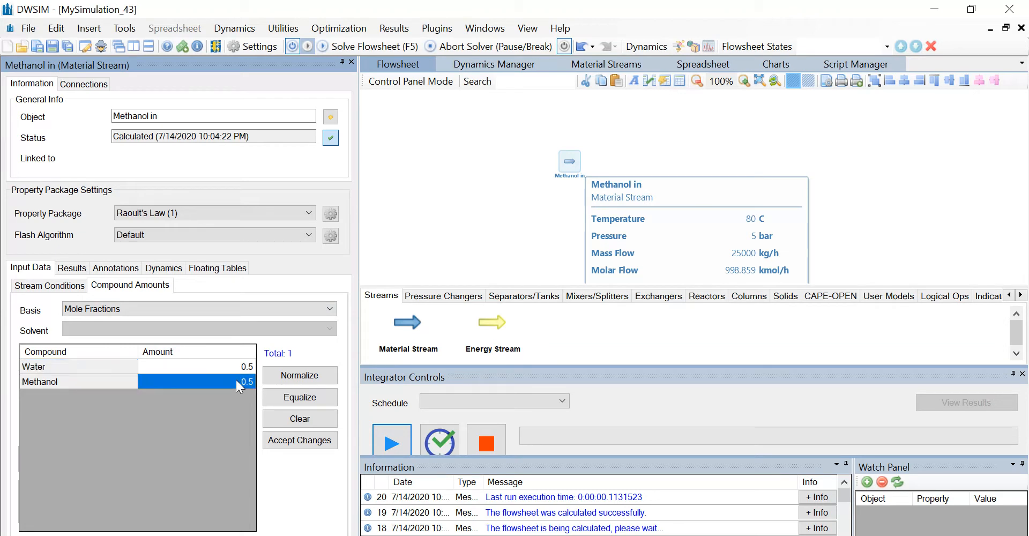
pyautogui.write('1')
pyautogui.press('Up')
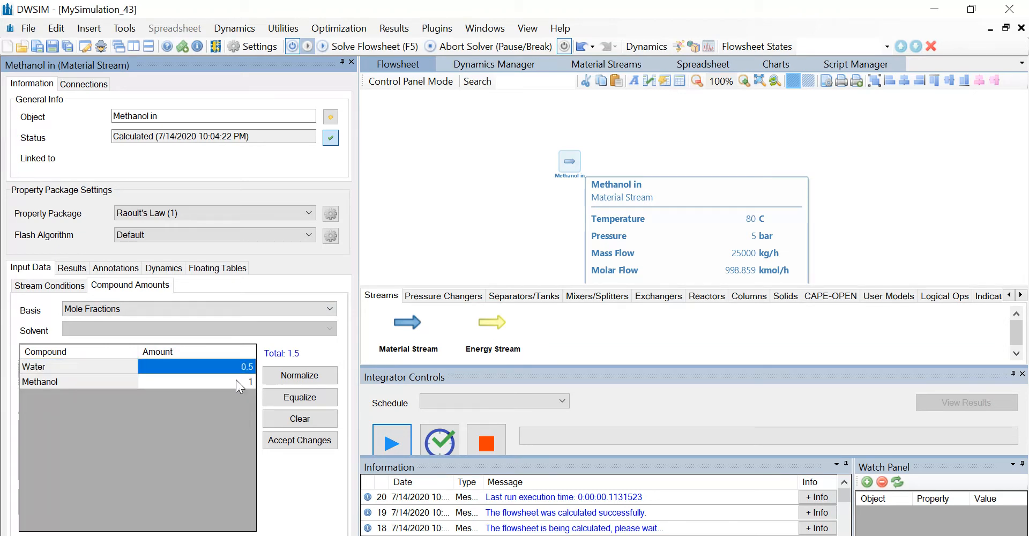
pyautogui.write('0')
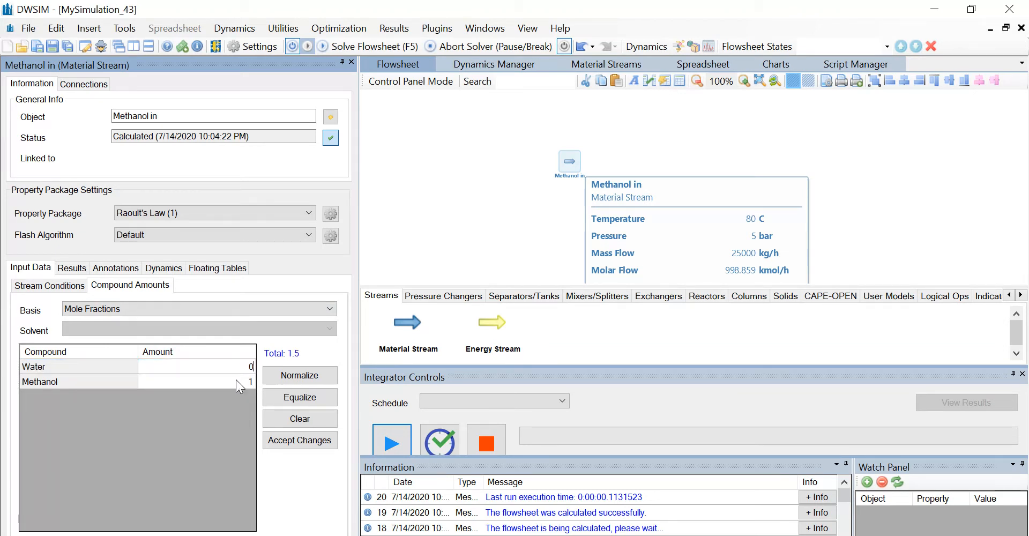
pyautogui.click(300, 446)
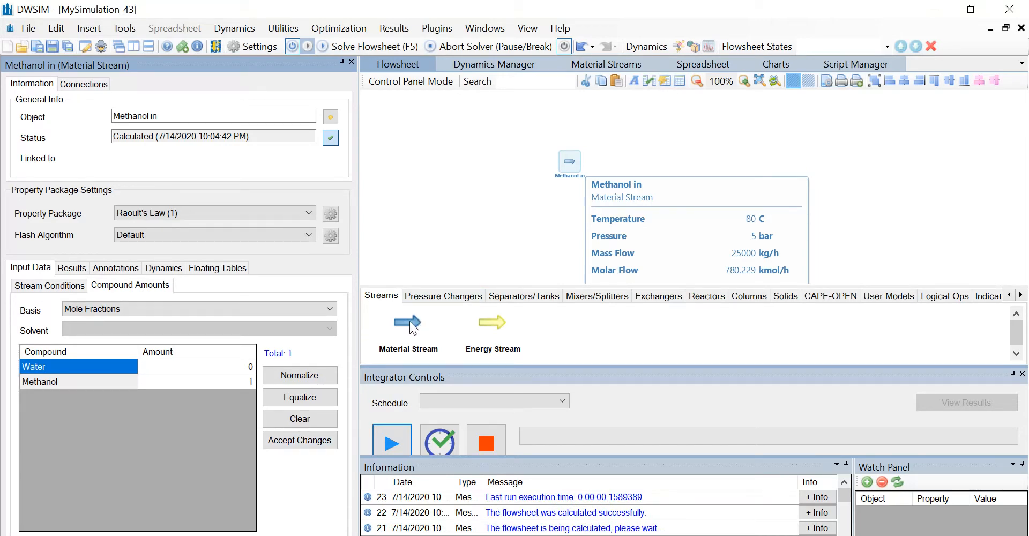
# Place a second material stream below the Methanol in stream and name it "Water in".
pyautogui.moveTo(409, 321); pyautogui.dragTo(566, 226)
pyautogui.click(569, 225)
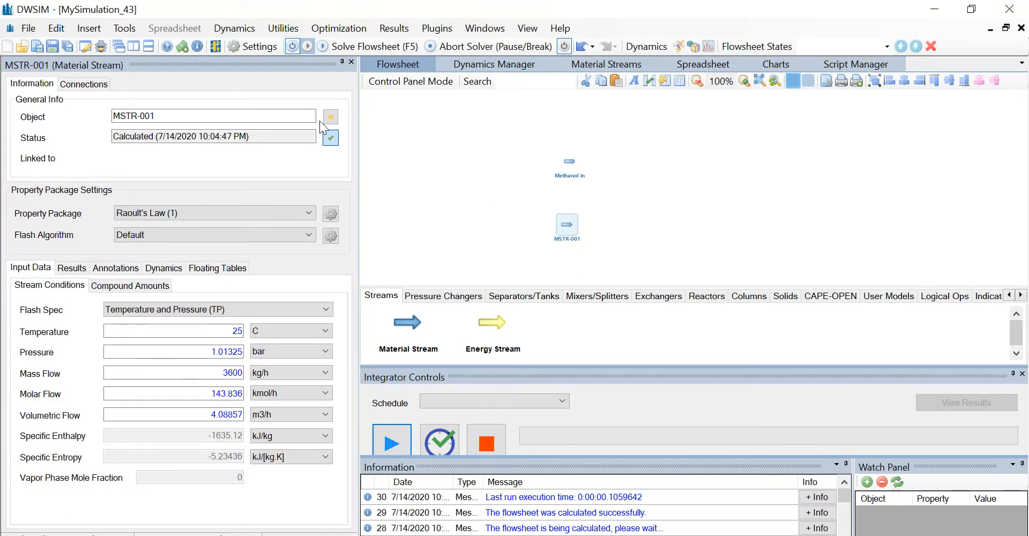
pyautogui.moveTo(249, 119); pyautogui.dragTo(96, 127)
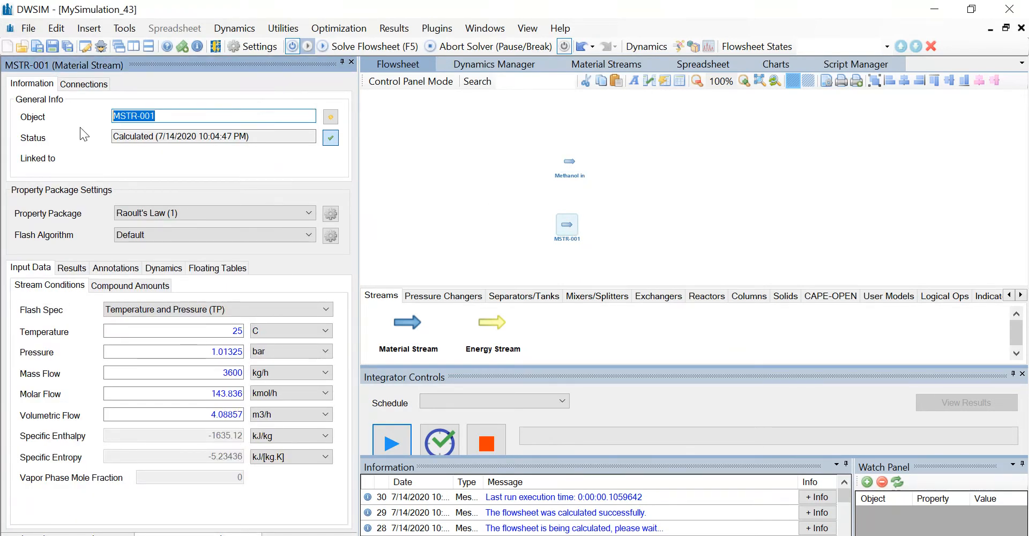
pyautogui.press('BackSpace')
pyautogui.write('Wa')
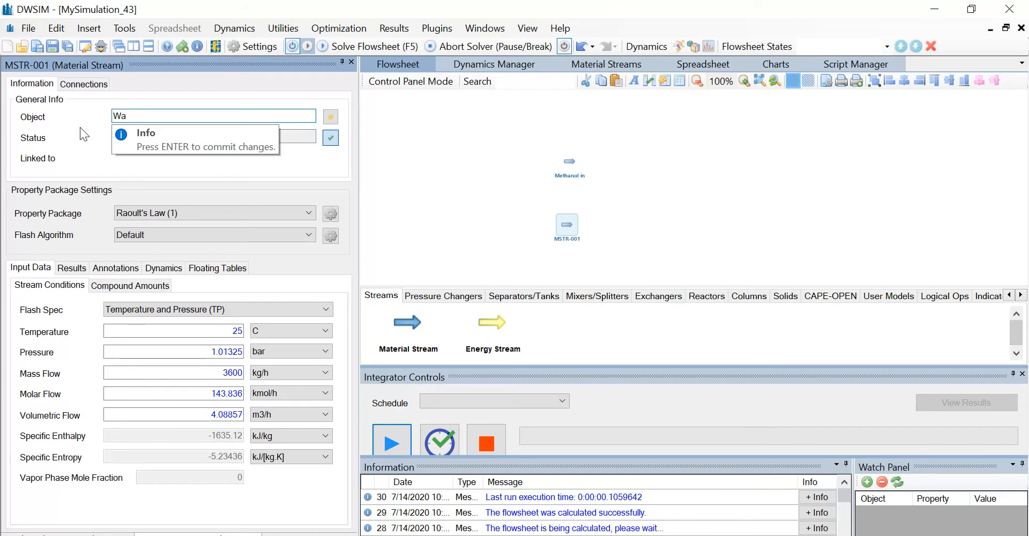
pyautogui.write('terin')
pyautogui.press('Return')
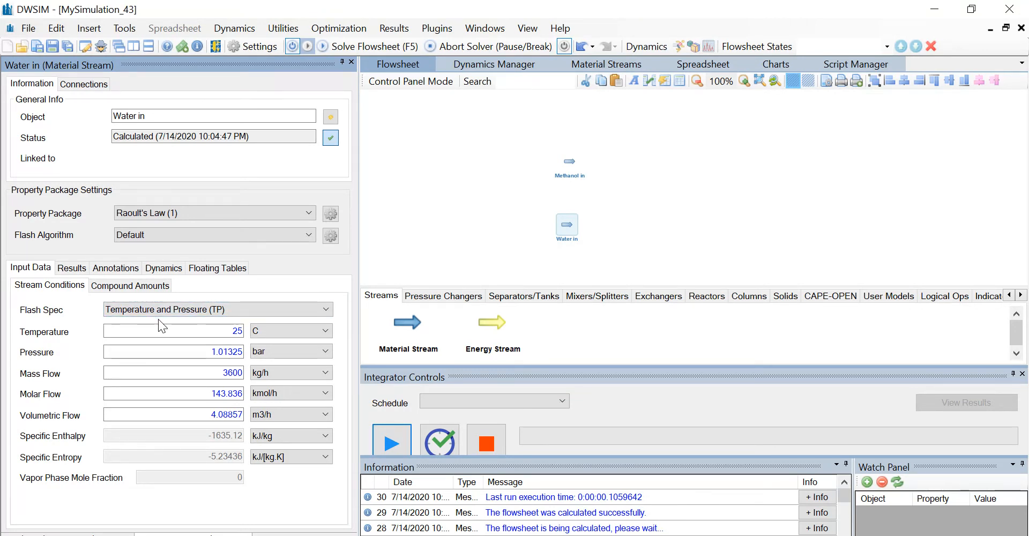
# Set the Water in stream's temperature to 10 C, pressure to 1 bar and mass flow to 15000 kg/h.
pyautogui.click(219, 332)
pyautogui.write('10')
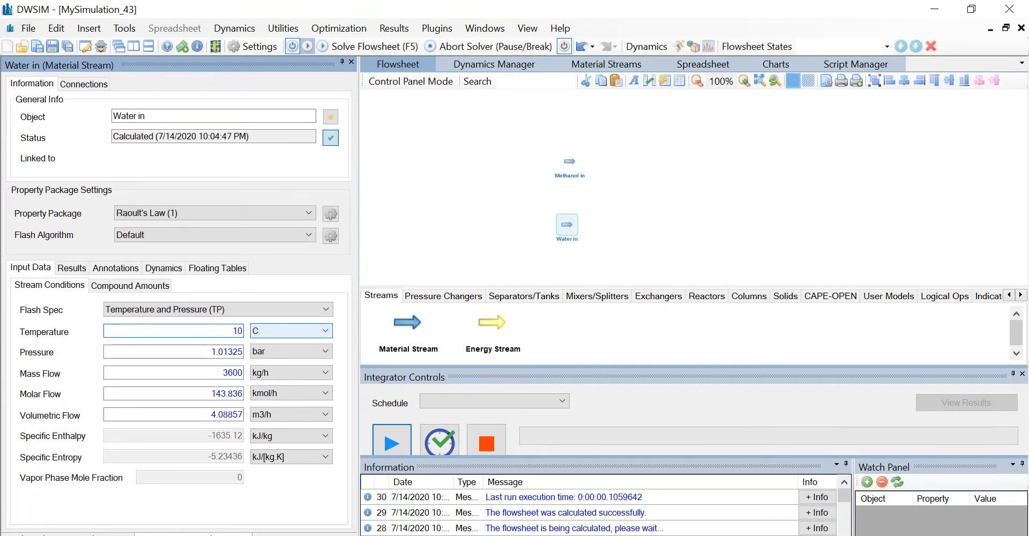
pyautogui.press('Tab')
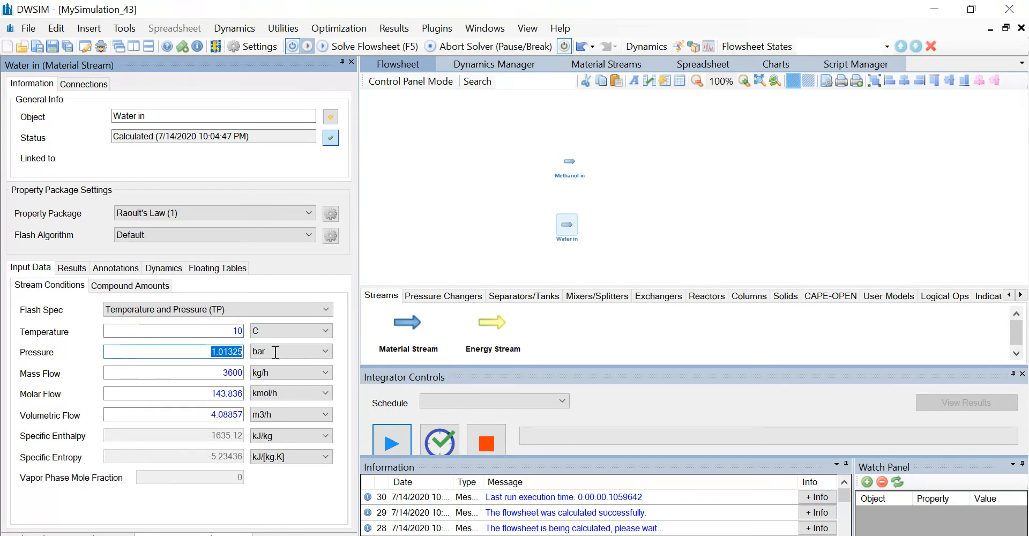
pyautogui.write('1')
pyautogui.press('Tab')
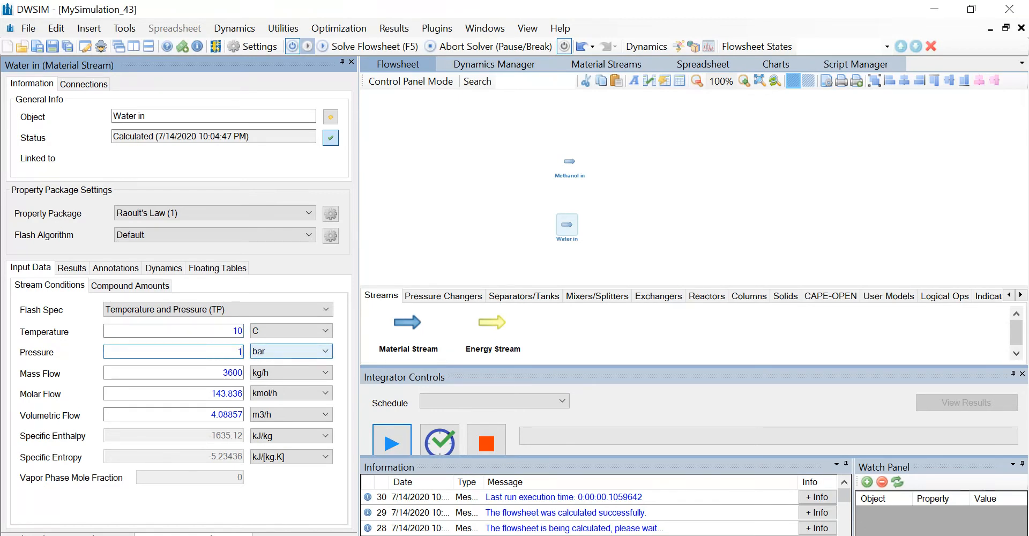
pyautogui.doubleClick(224, 372)
pyautogui.write('1')
pyautogui.press('Tab')
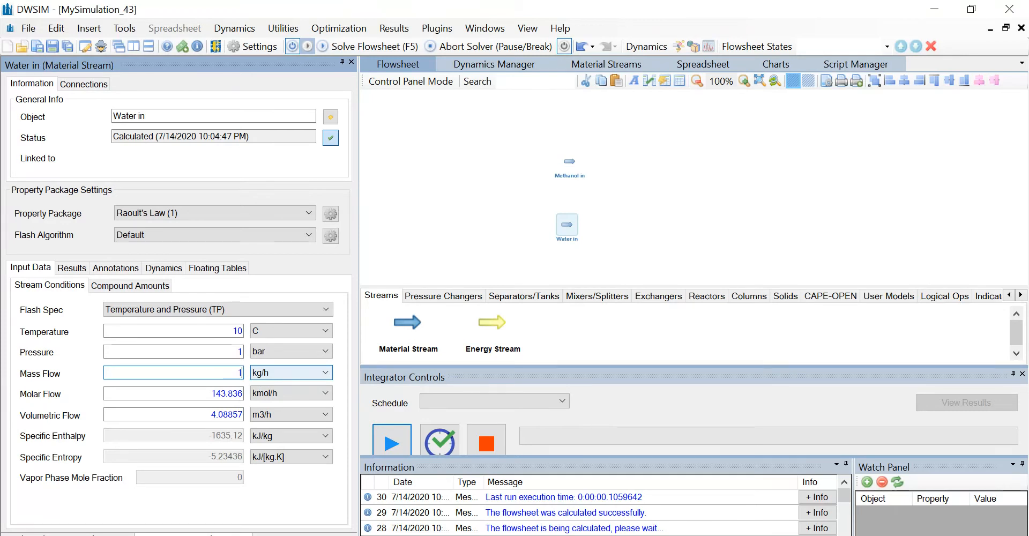
pyautogui.write('5000')
pyautogui.press('Return')
# Set the Water in stream's mole fractions to 1 for Water and 0 for Methanol, and accept the composition.
pyautogui.click(155, 289)
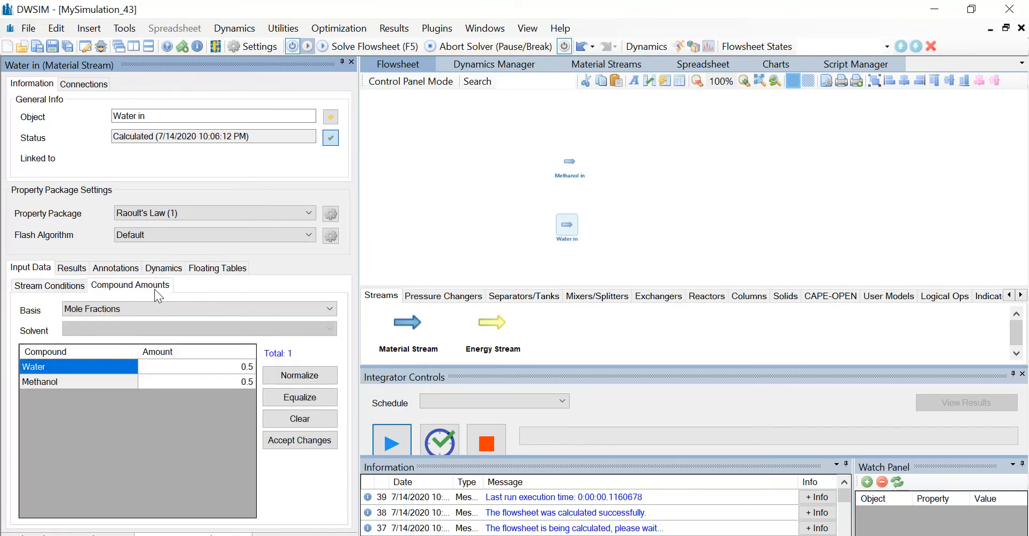
pyautogui.click(240, 370)
pyautogui.write('1')
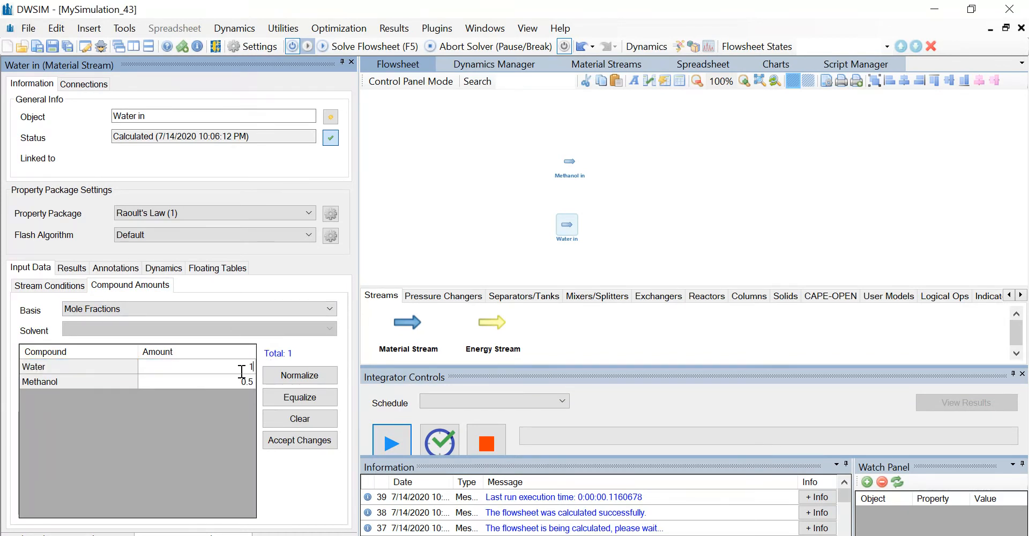
pyautogui.click(246, 381)
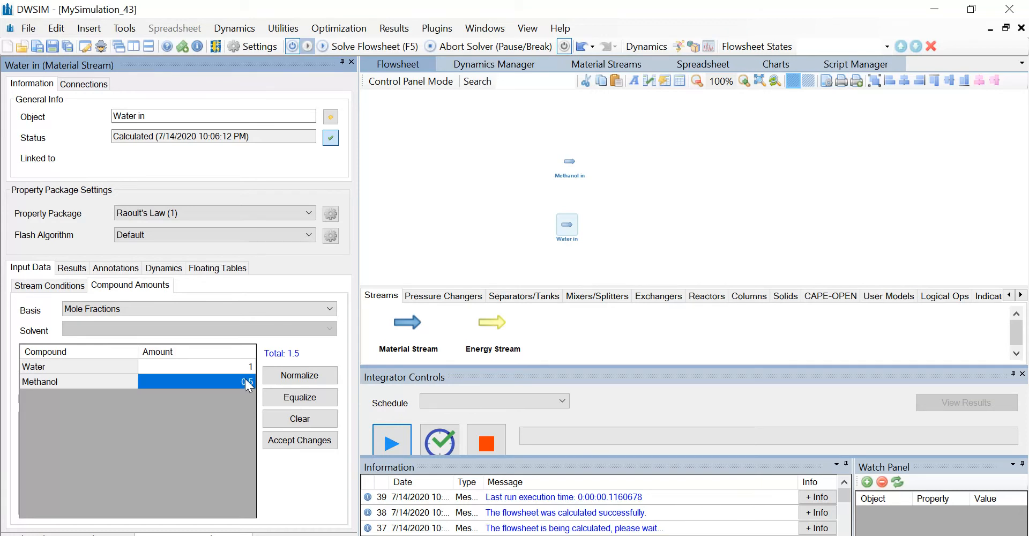
pyautogui.write('0')
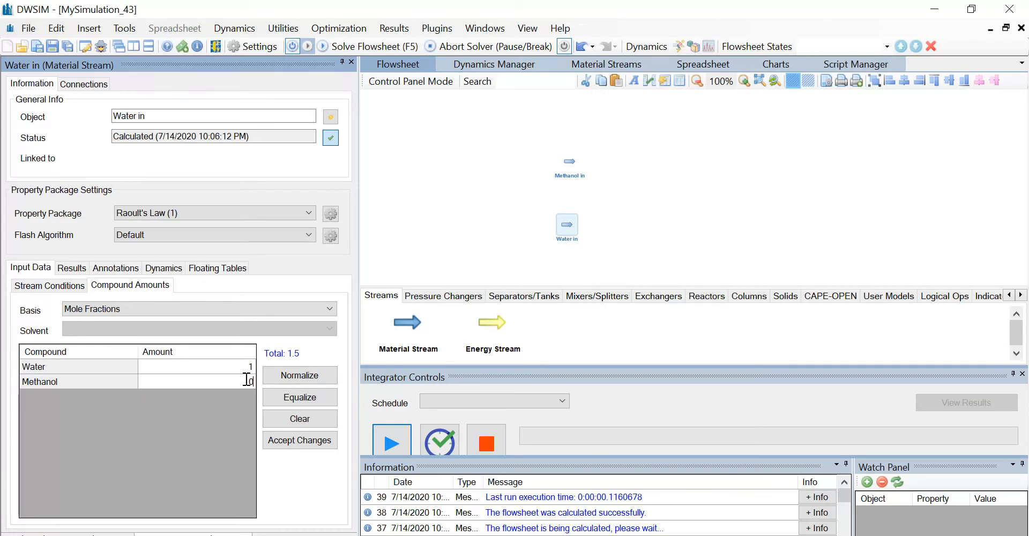
pyautogui.click(317, 441)
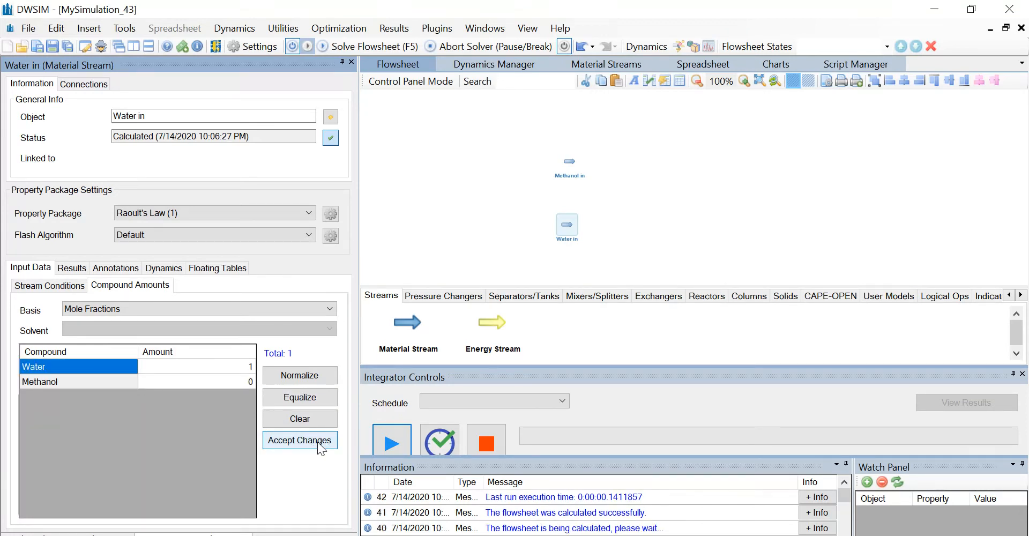
# Place a heat exchanger beside the two inlet streams, and two material streams one above the other on its outlet side.
pyautogui.click(656, 295)
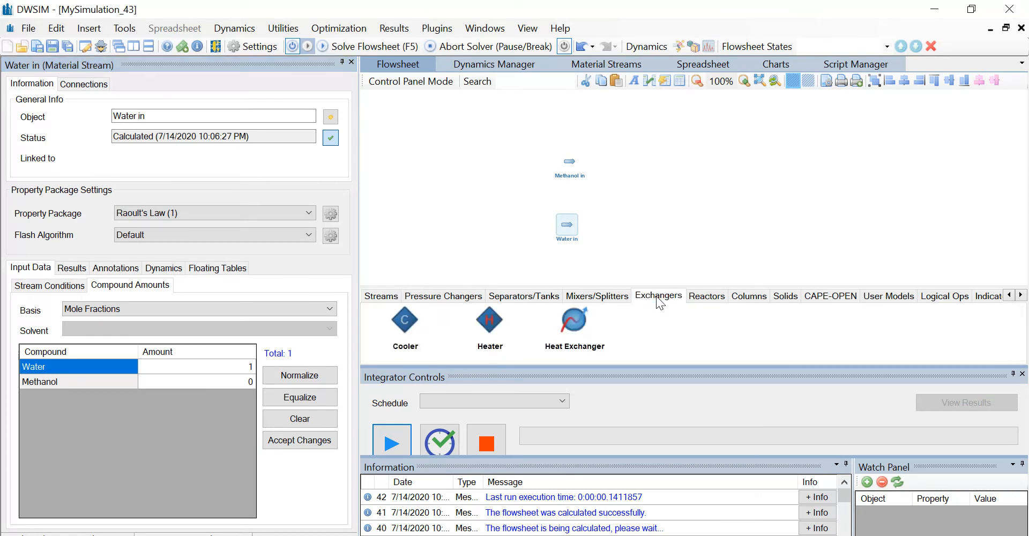
pyautogui.moveTo(574, 319); pyautogui.dragTo(623, 182)
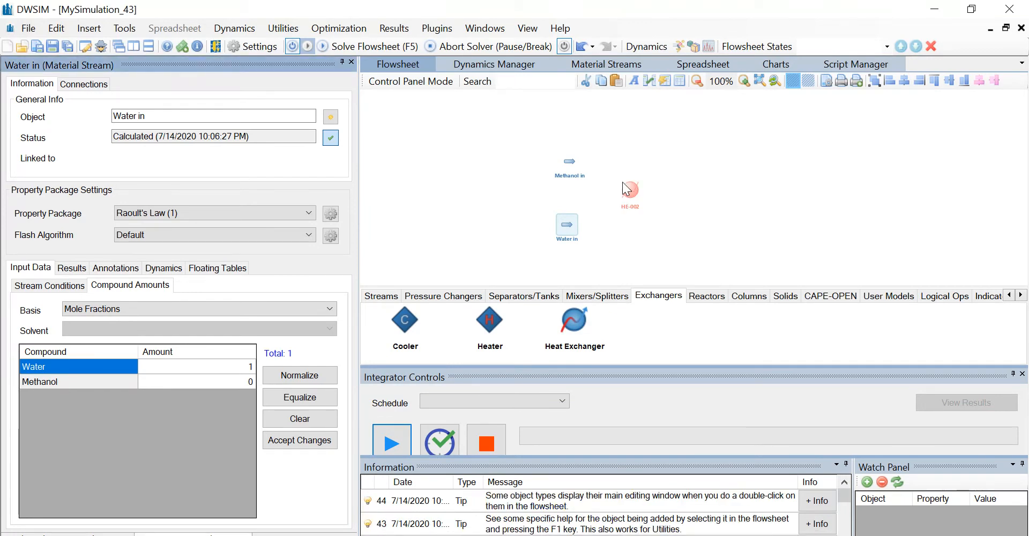
pyautogui.click(375, 299)
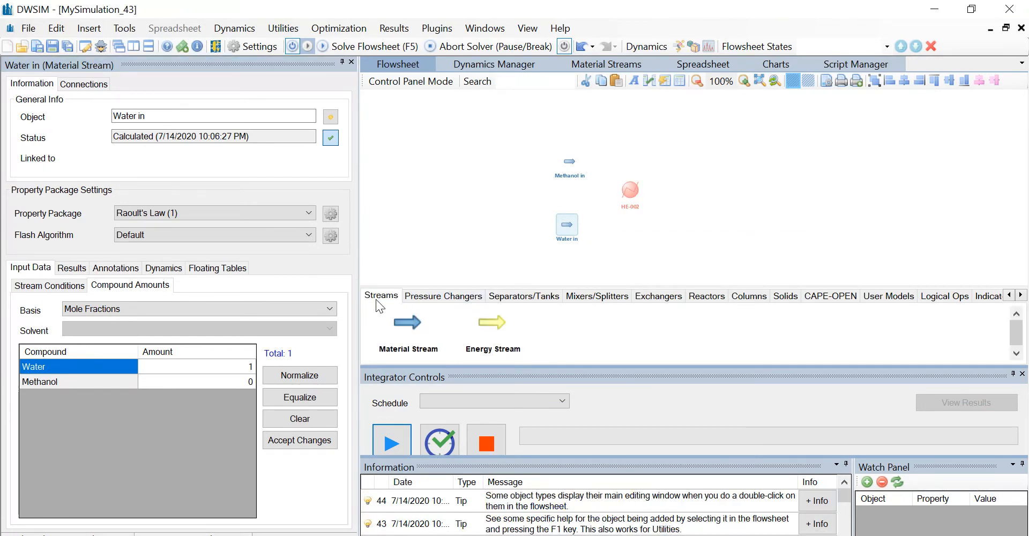
pyautogui.moveTo(408, 322); pyautogui.dragTo(699, 152)
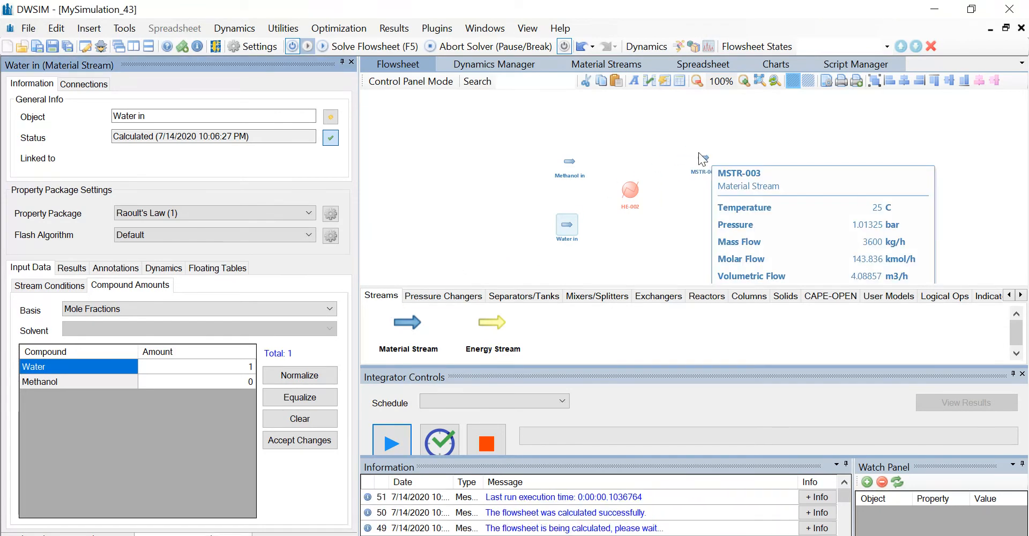
pyautogui.moveTo(413, 317); pyautogui.dragTo(706, 221)
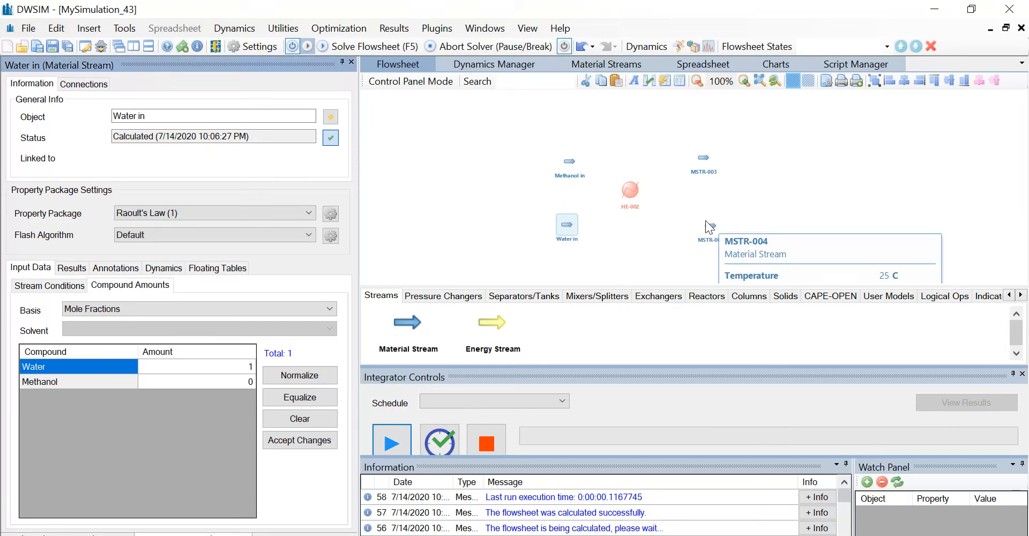
# Rename the upper new material stream on the outlet side as "Methanol out".
pyautogui.click(703, 156)
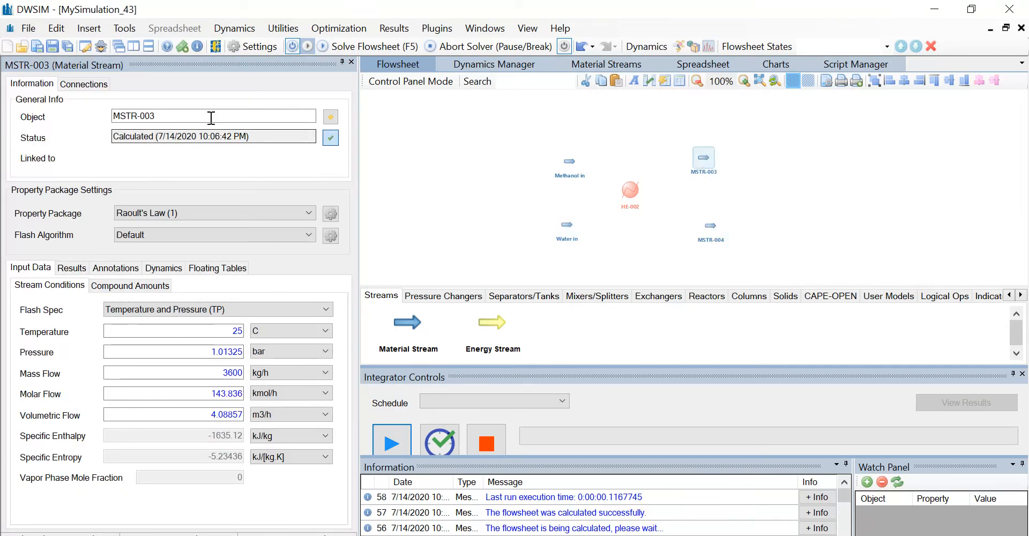
pyautogui.moveTo(196, 116); pyautogui.dragTo(96, 119)
pyautogui.press('BackSpace')
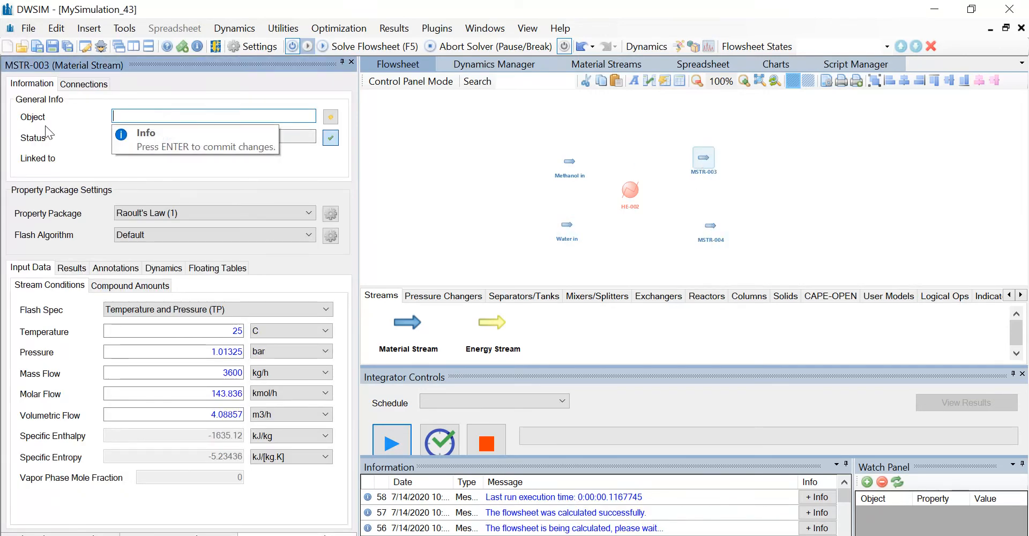
pyautogui.write('Methanol out')
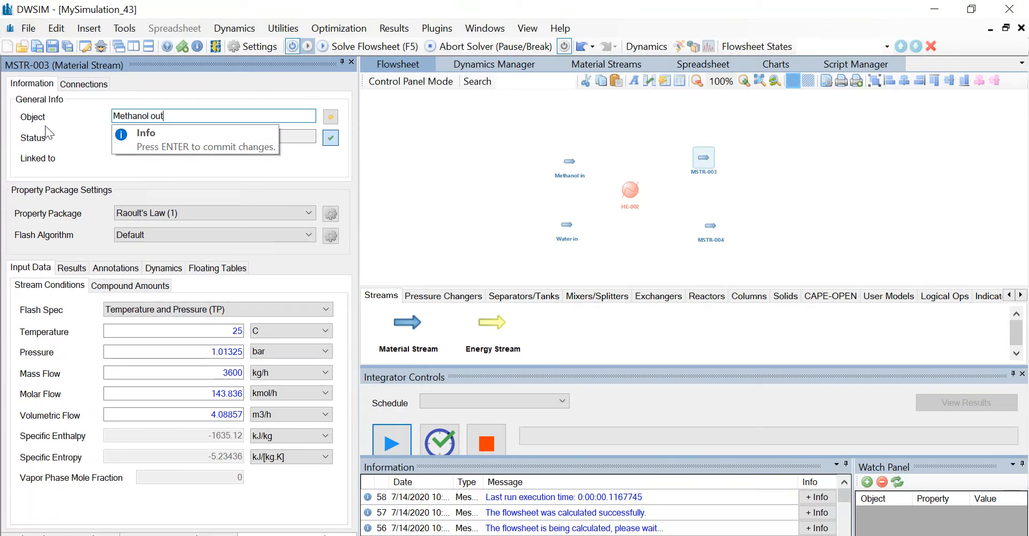
pyautogui.press('Return')
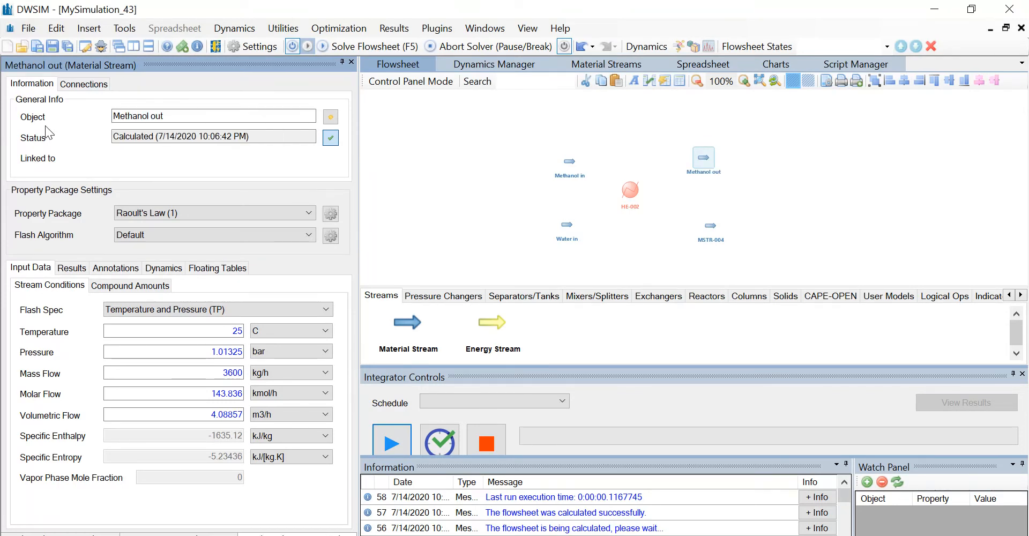
# Rename the lower new material stream on the outlet side as "Water out".
pyautogui.click(711, 225)
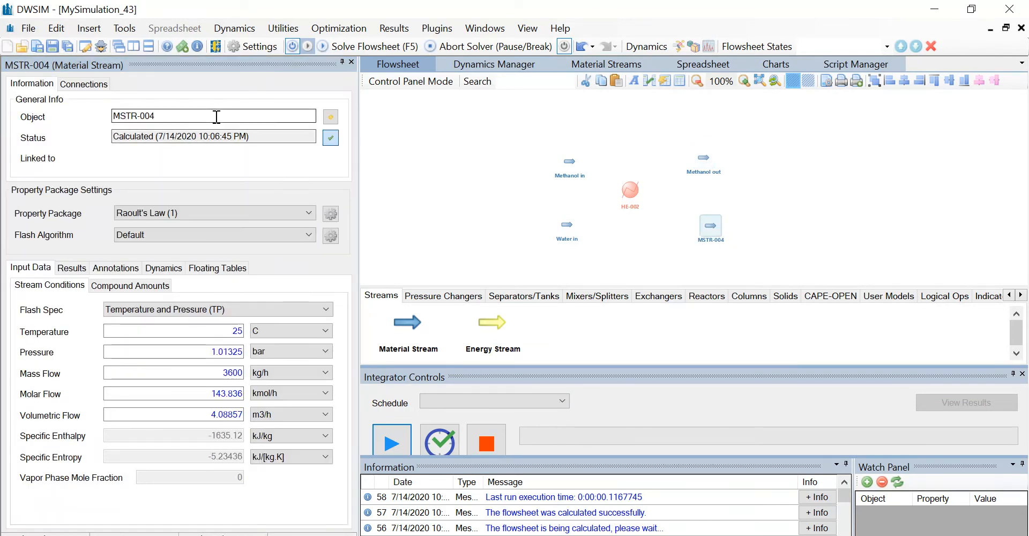
pyautogui.moveTo(193, 115); pyautogui.dragTo(55, 146)
pyautogui.press('BackSpace')
pyautogui.write('W')
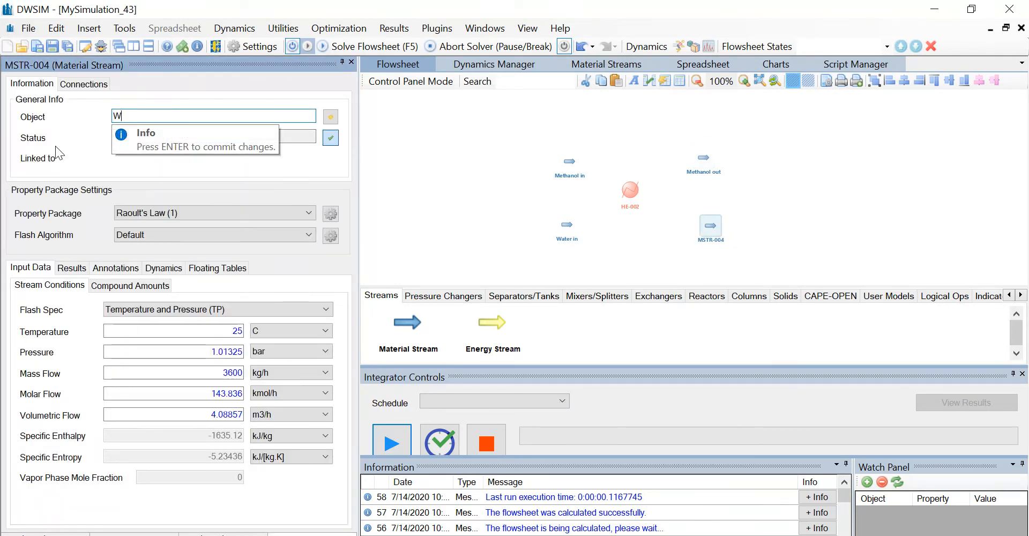
pyautogui.write('ater out')
pyautogui.press('Return')
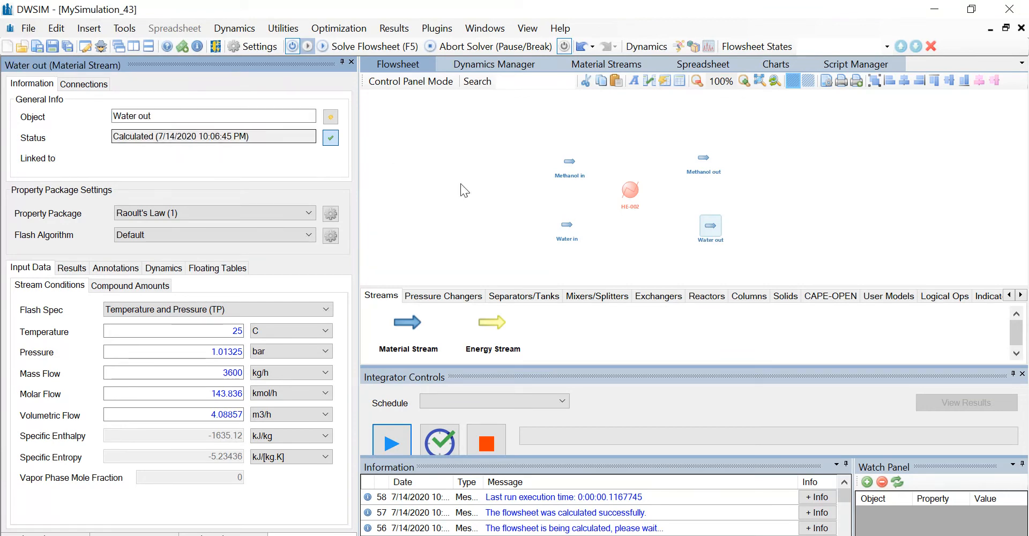
# Connect Methanol in as the heat exchanger's Inlet Stream 1 and Methanol out as its Outlet Stream 1.
pyautogui.click(632, 193)
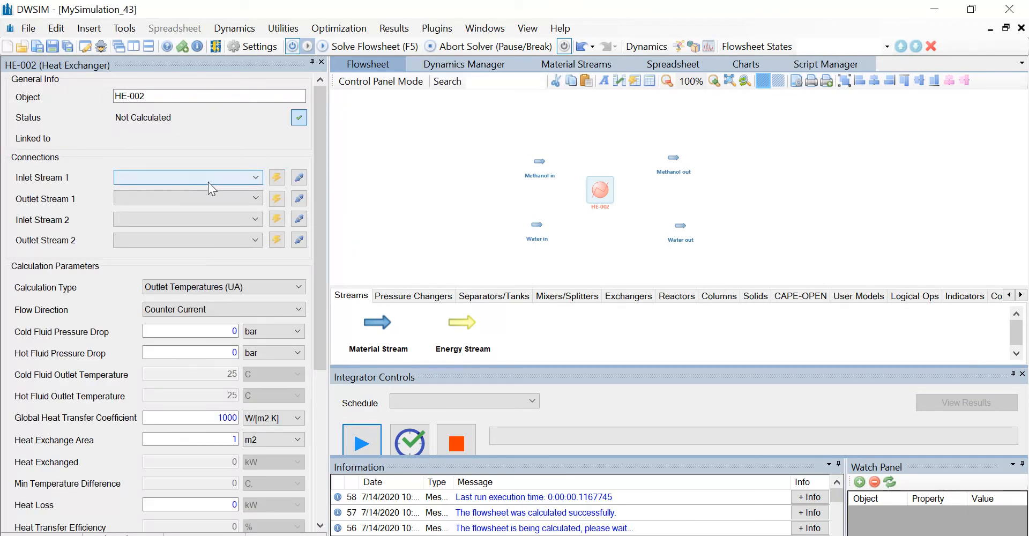
pyautogui.click(211, 182)
pyautogui.click(198, 191)
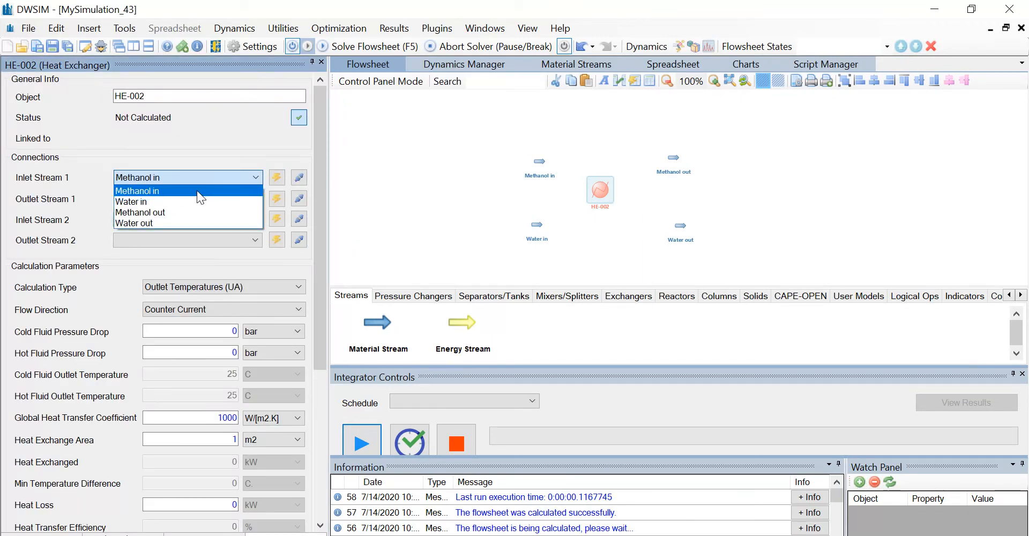
pyautogui.click(252, 199)
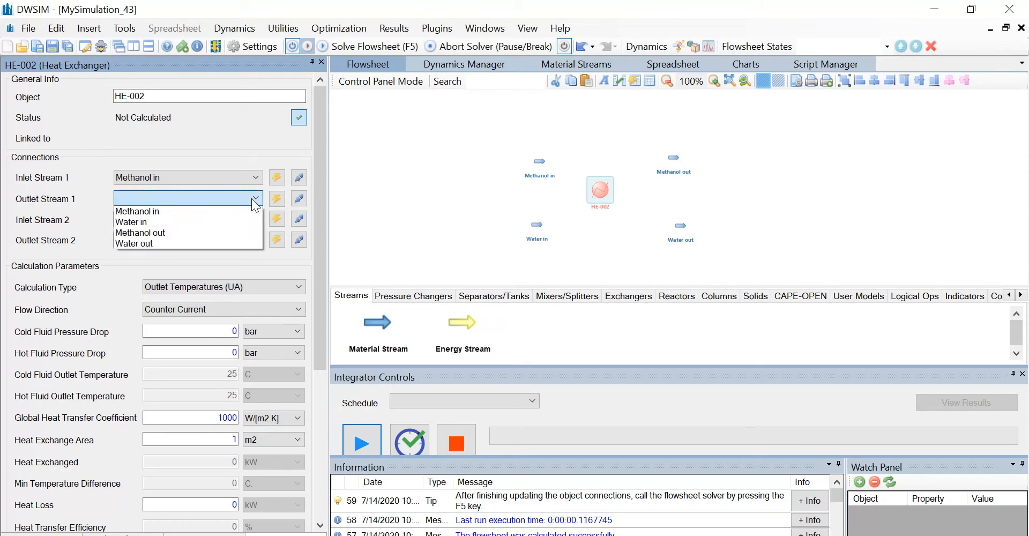
pyautogui.click(194, 234)
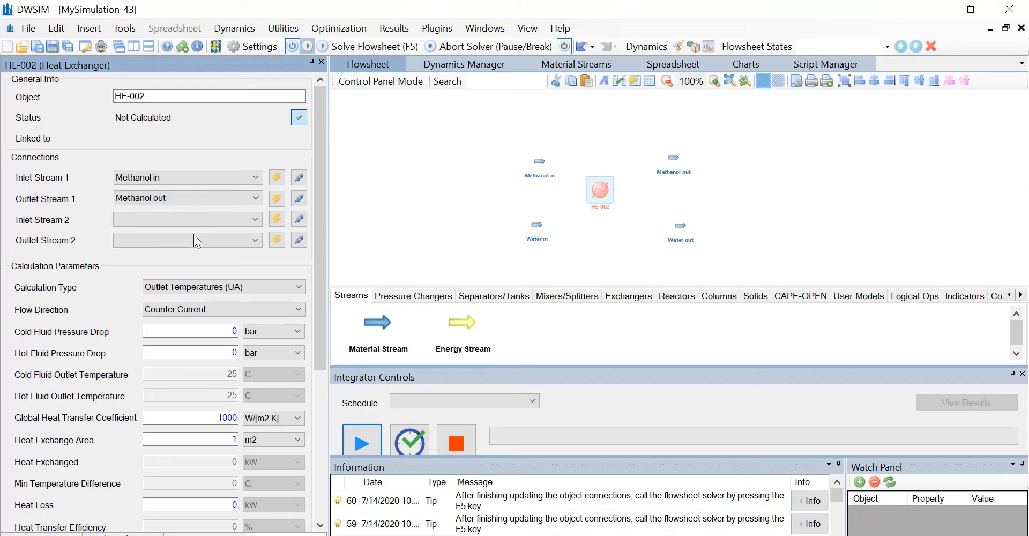
# Connect Water in as the heat exchanger's Inlet Stream 2 and Water out as its Outlet Stream 2.
pyautogui.click(206, 218)
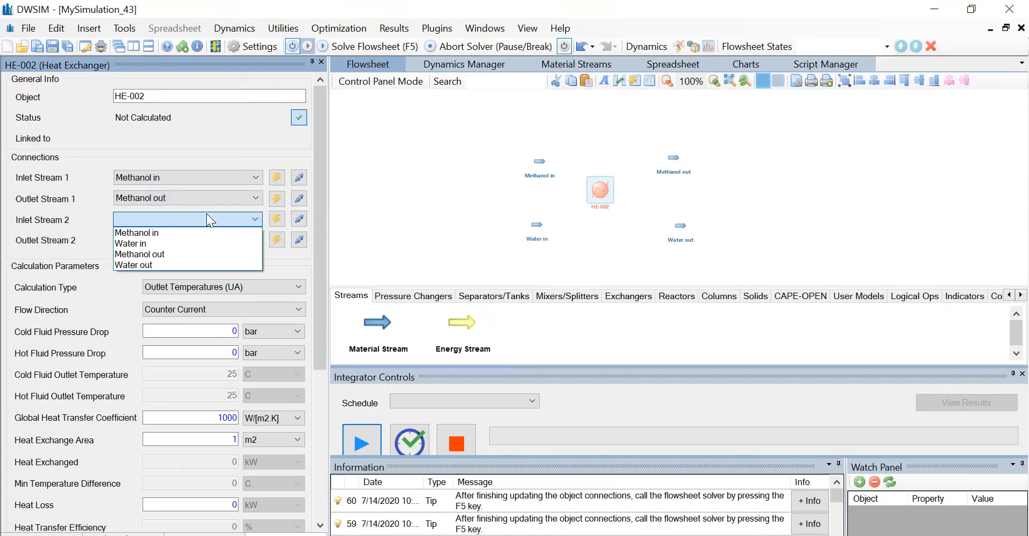
pyautogui.click(163, 243)
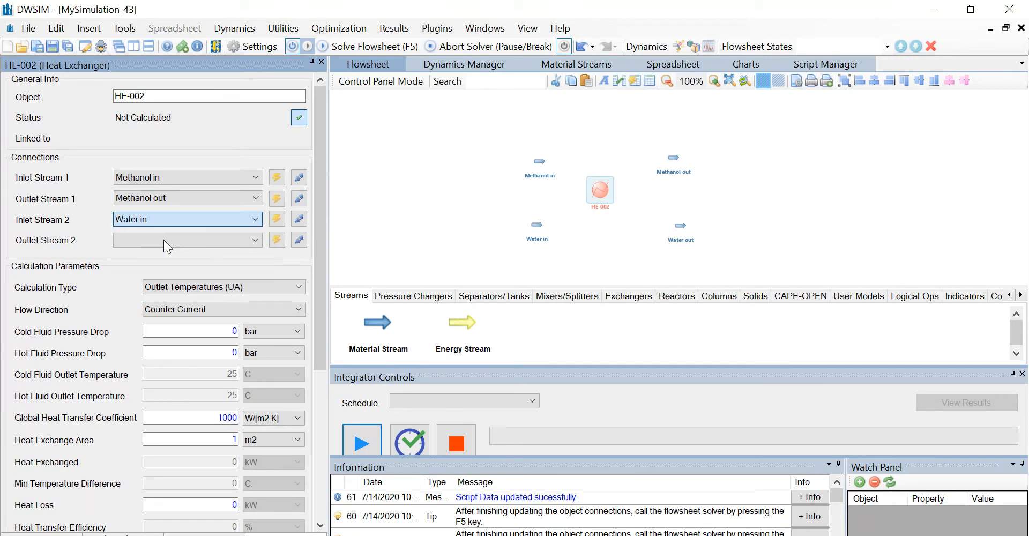
pyautogui.click(186, 243)
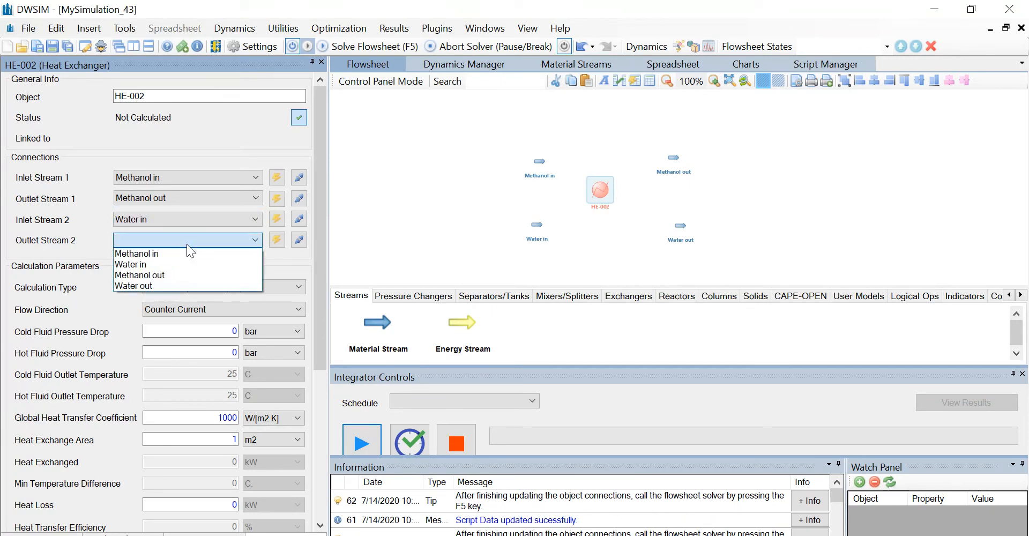
pyautogui.click(172, 284)
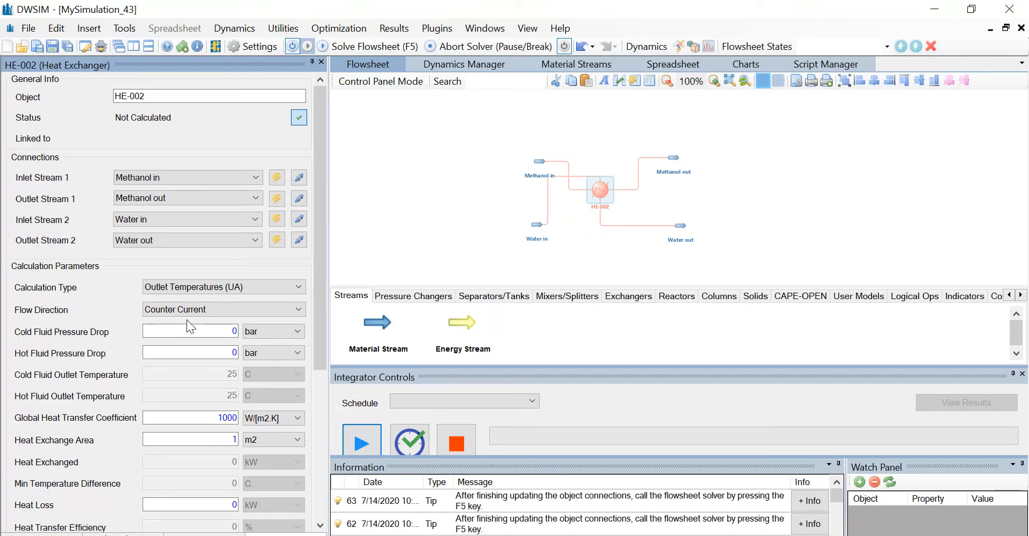
# Set the heat exchanger's cold fluid pressure drop to 0.002 bar and hot fluid pressure drop to 0.025 bar.
pyautogui.click(219, 332)
pyautogui.write('.002')
pyautogui.press('Return')
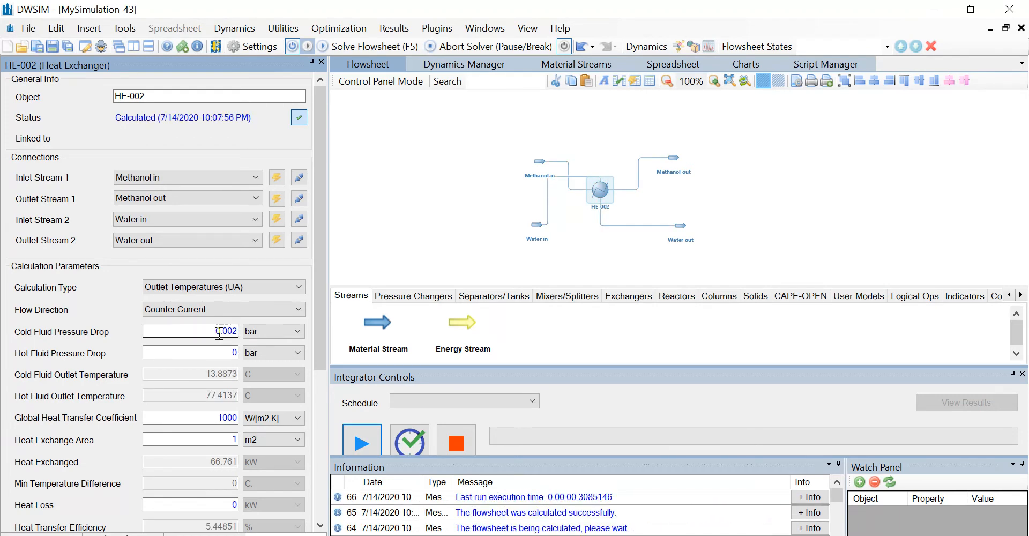
pyautogui.click(235, 352)
pyautogui.write('.0')
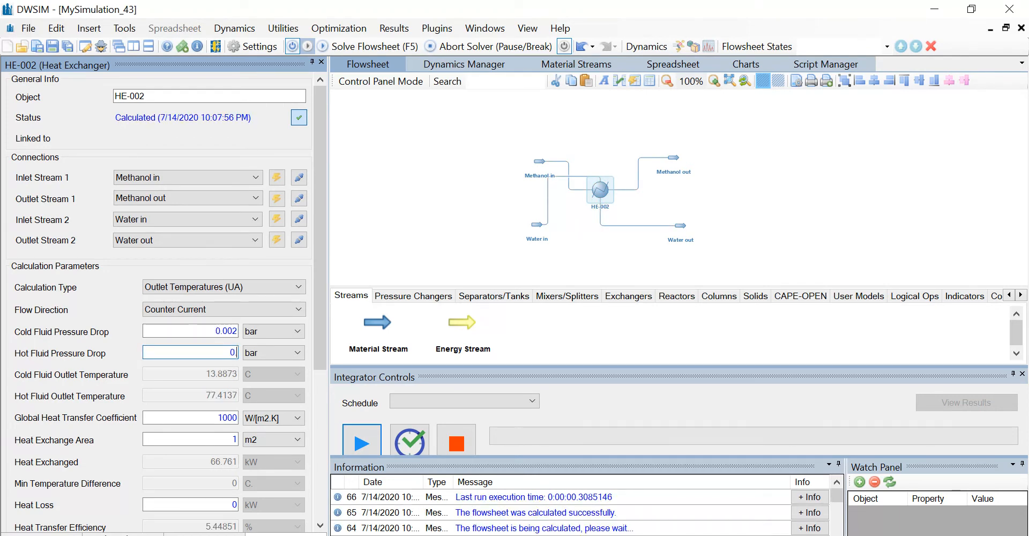
pyautogui.write('25')
pyautogui.press('Return')
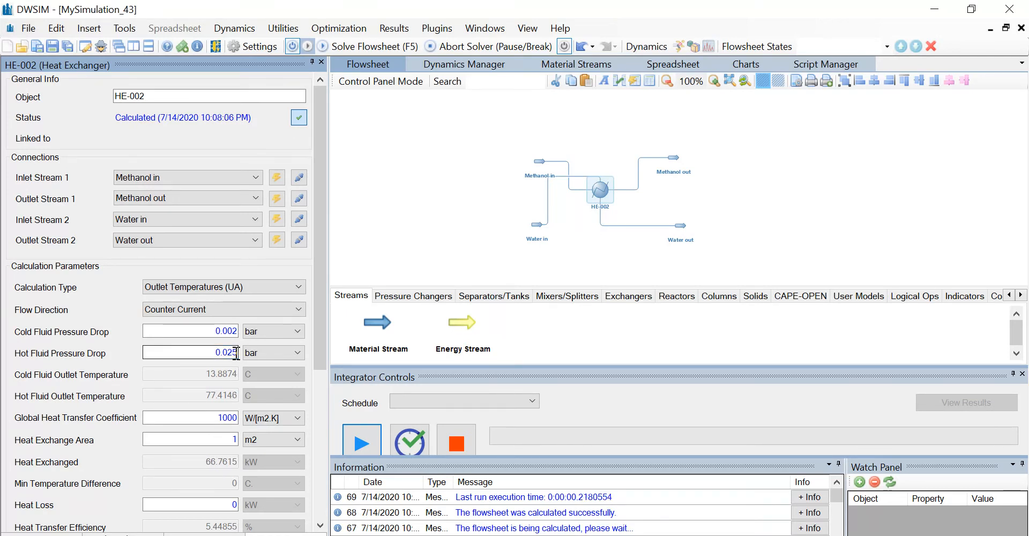
# Set the heat exchanger's global heat transfer coefficient to 450 W/[m2.K] and heat exchange area to 250 m2.
pyautogui.click(223, 419)
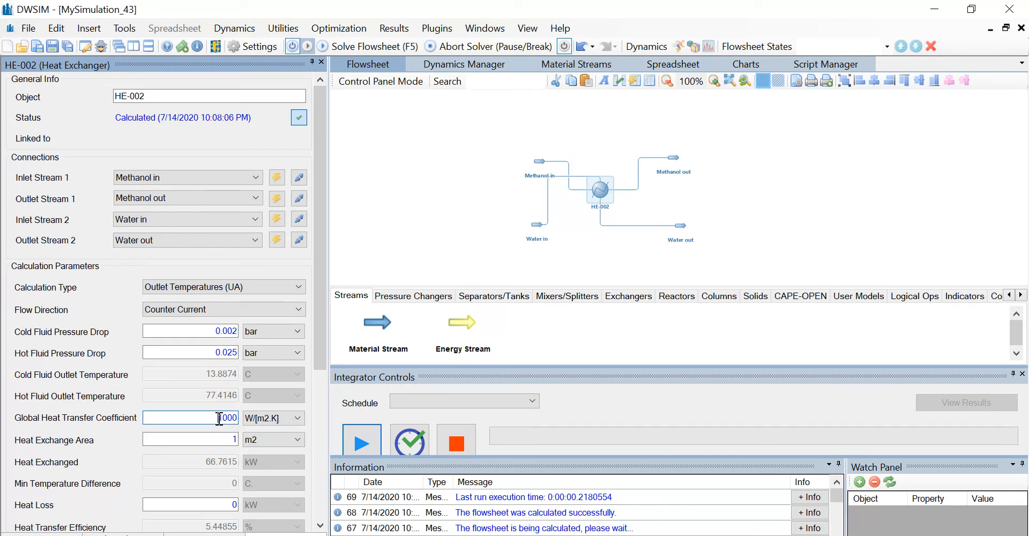
pyautogui.doubleClick(219, 418)
pyautogui.write('450')
pyautogui.press('Return')
pyautogui.click(232, 438)
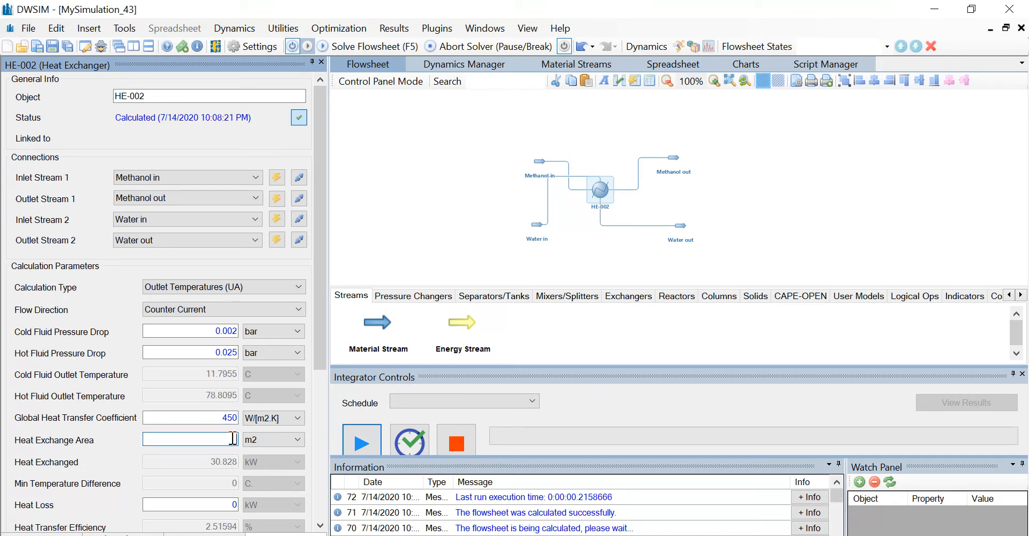
pyautogui.write('250')
pyautogui.press('Return')
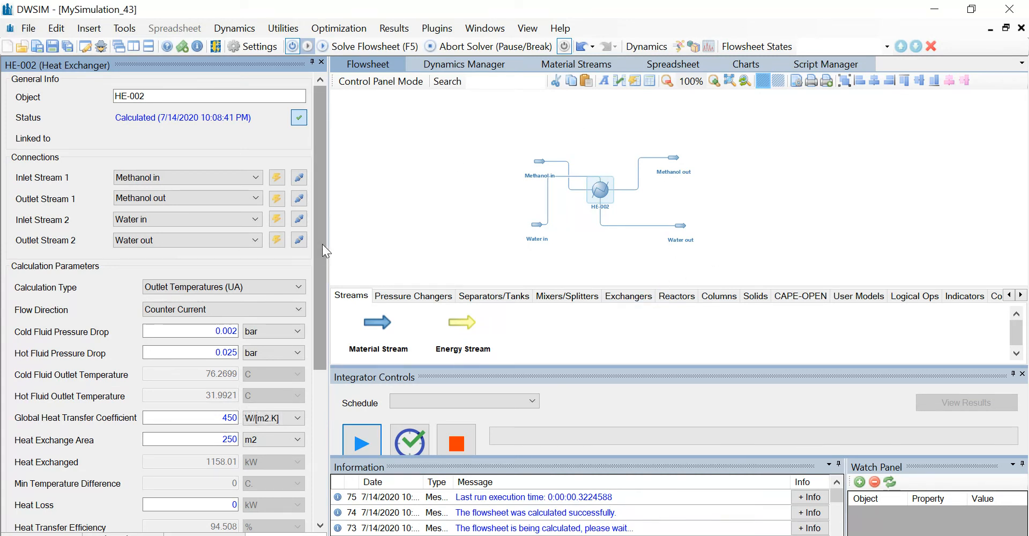
# Review the heat exchanger's calculated results and insert a master property table on the flowsheet.
pyautogui.moveTo(322, 244); pyautogui.dragTo(315, 425)
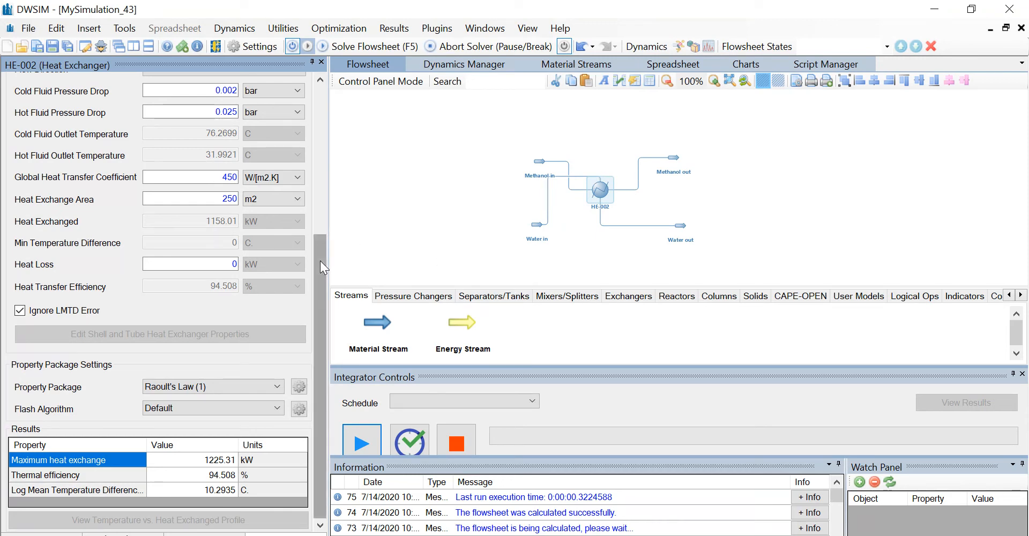
pyautogui.click(94, 30)
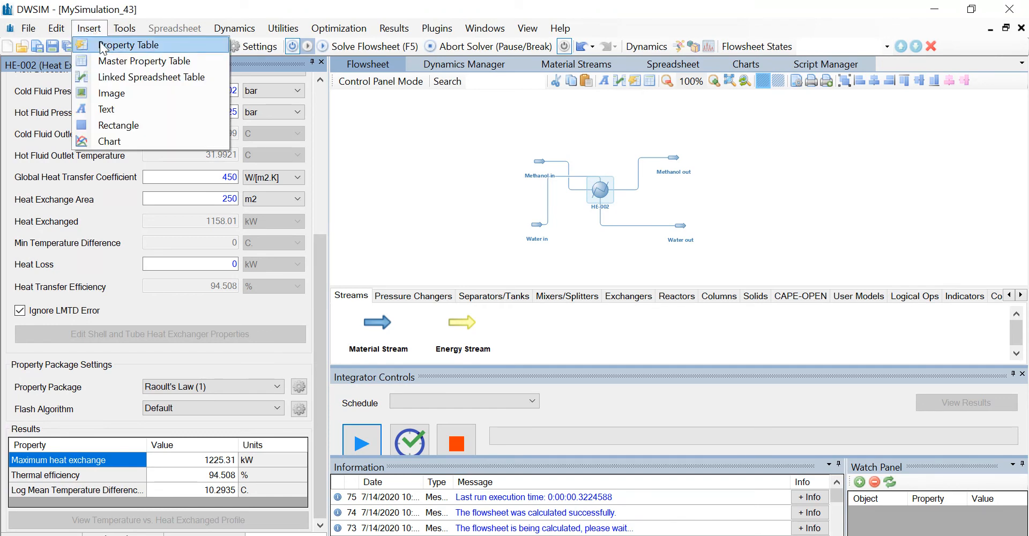
pyautogui.click(106, 60)
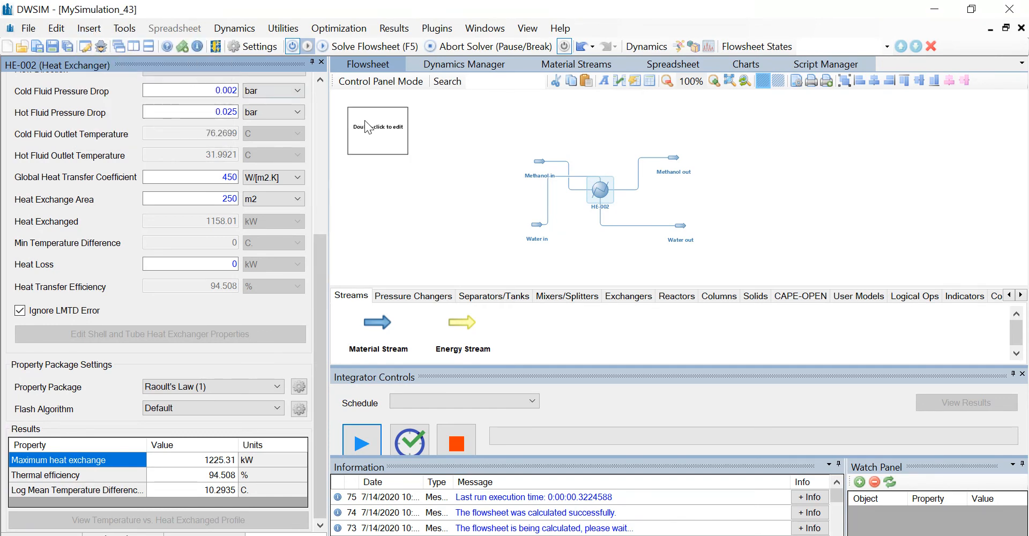
# Configure the master property table to show temperature, pressure, mass, molar and volumetric flow, and mixture density for all four methanol and water streams.
pyautogui.doubleClick(373, 129)
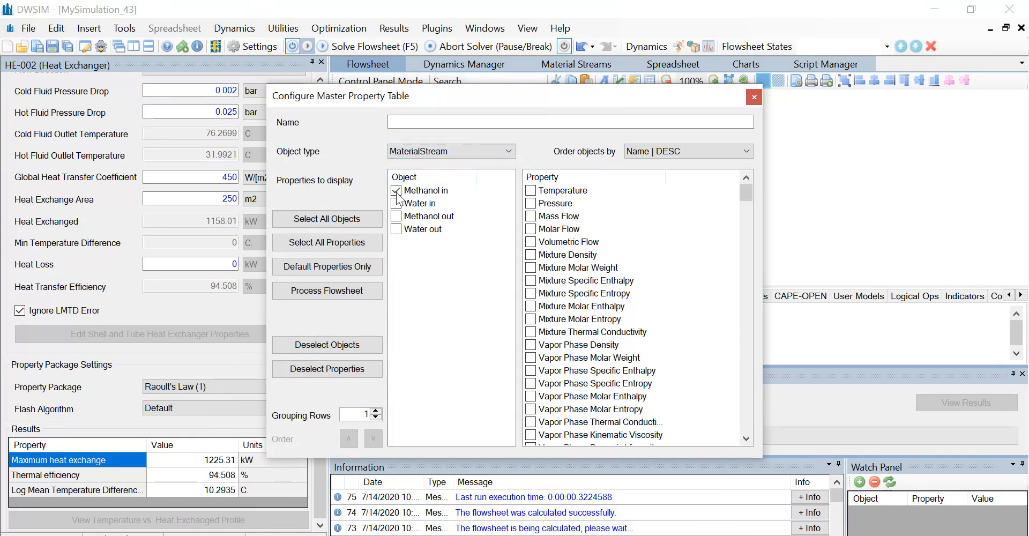
pyautogui.click(396, 216)
pyautogui.click(530, 203)
pyautogui.click(530, 216)
pyautogui.click(533, 229)
pyautogui.click(533, 242)
pyautogui.click(530, 254)
pyautogui.click(757, 100)
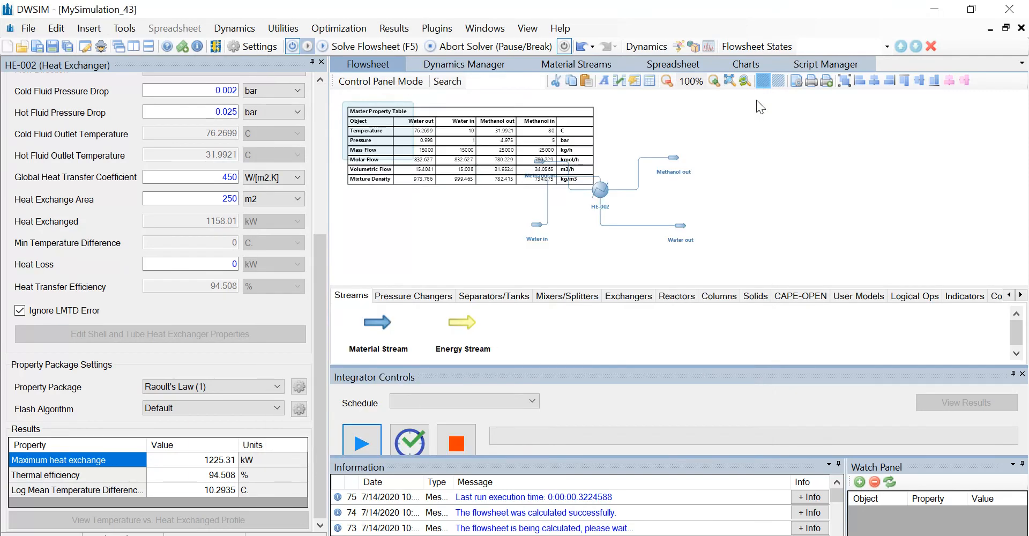
# Move the master property table clear of the process diagram, into the empty area beyond the outlet streams.
pyautogui.moveTo(508, 162); pyautogui.dragTo(915, 207)
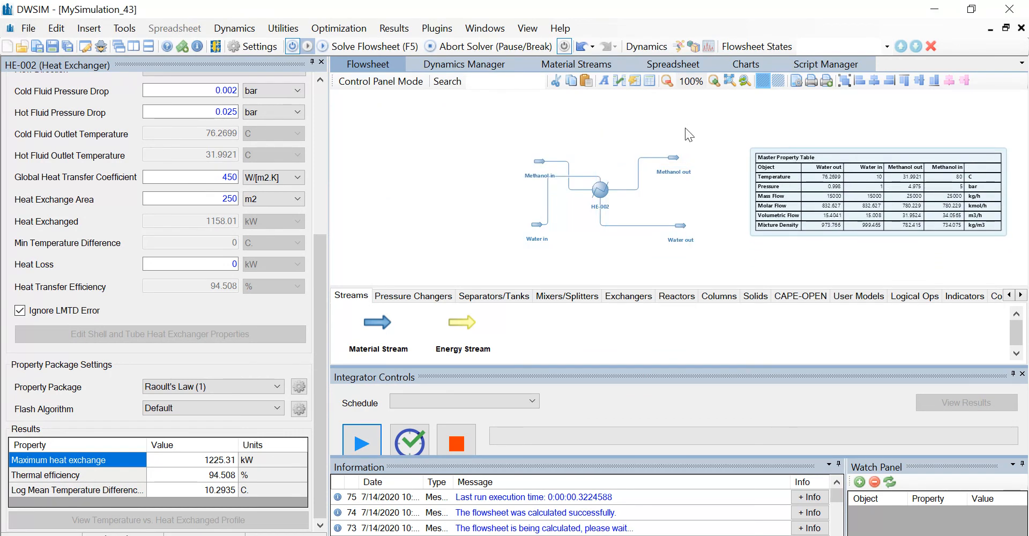
pyautogui.moveTo(654, 124); pyautogui.dragTo(539, 115)
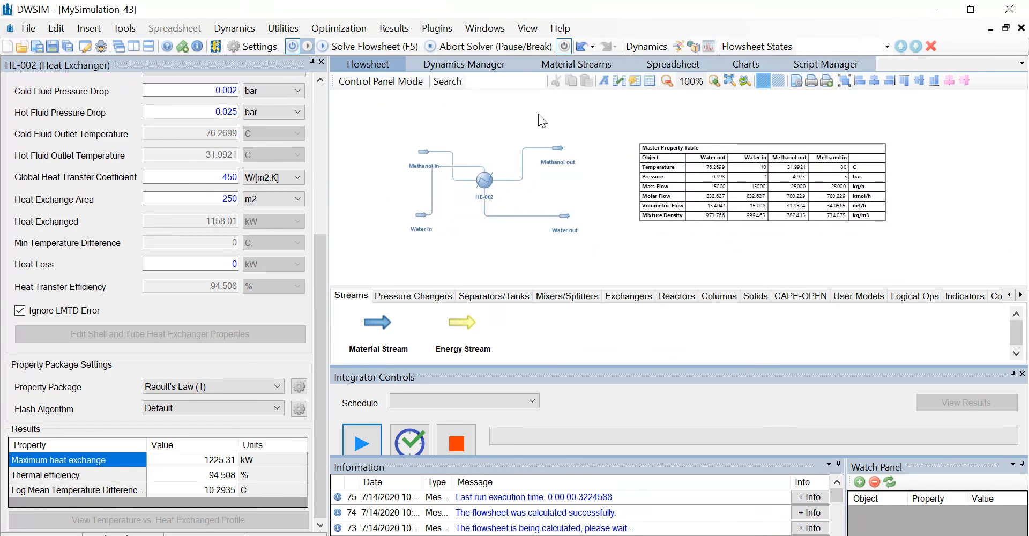